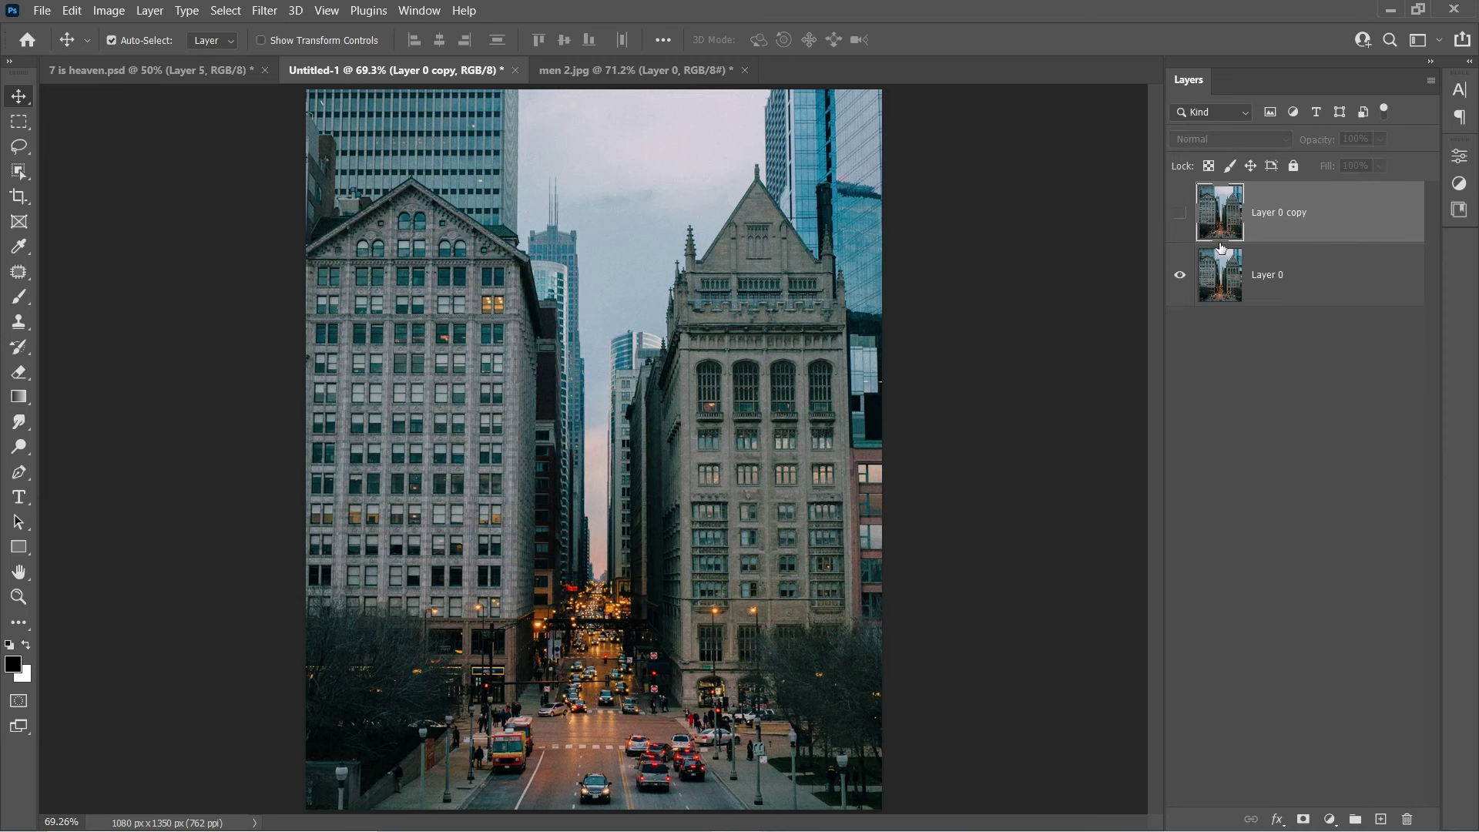
Set Layer 0's Hue/Saturation to Saturation -97 and Lightness -53, then add an empty layer above
left_click(1330, 287)
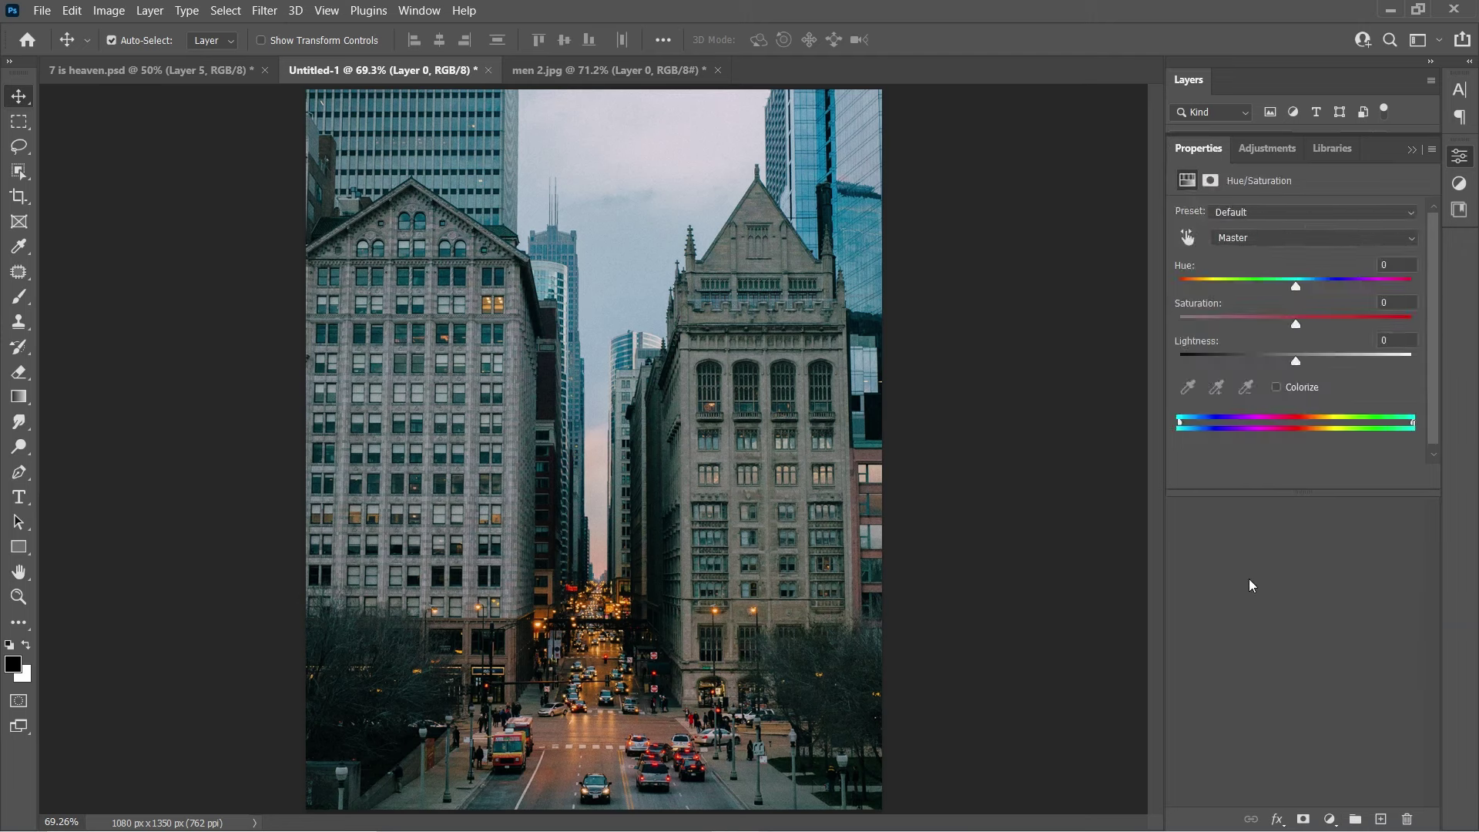
left_click_drag(1296, 323, 1183, 324)
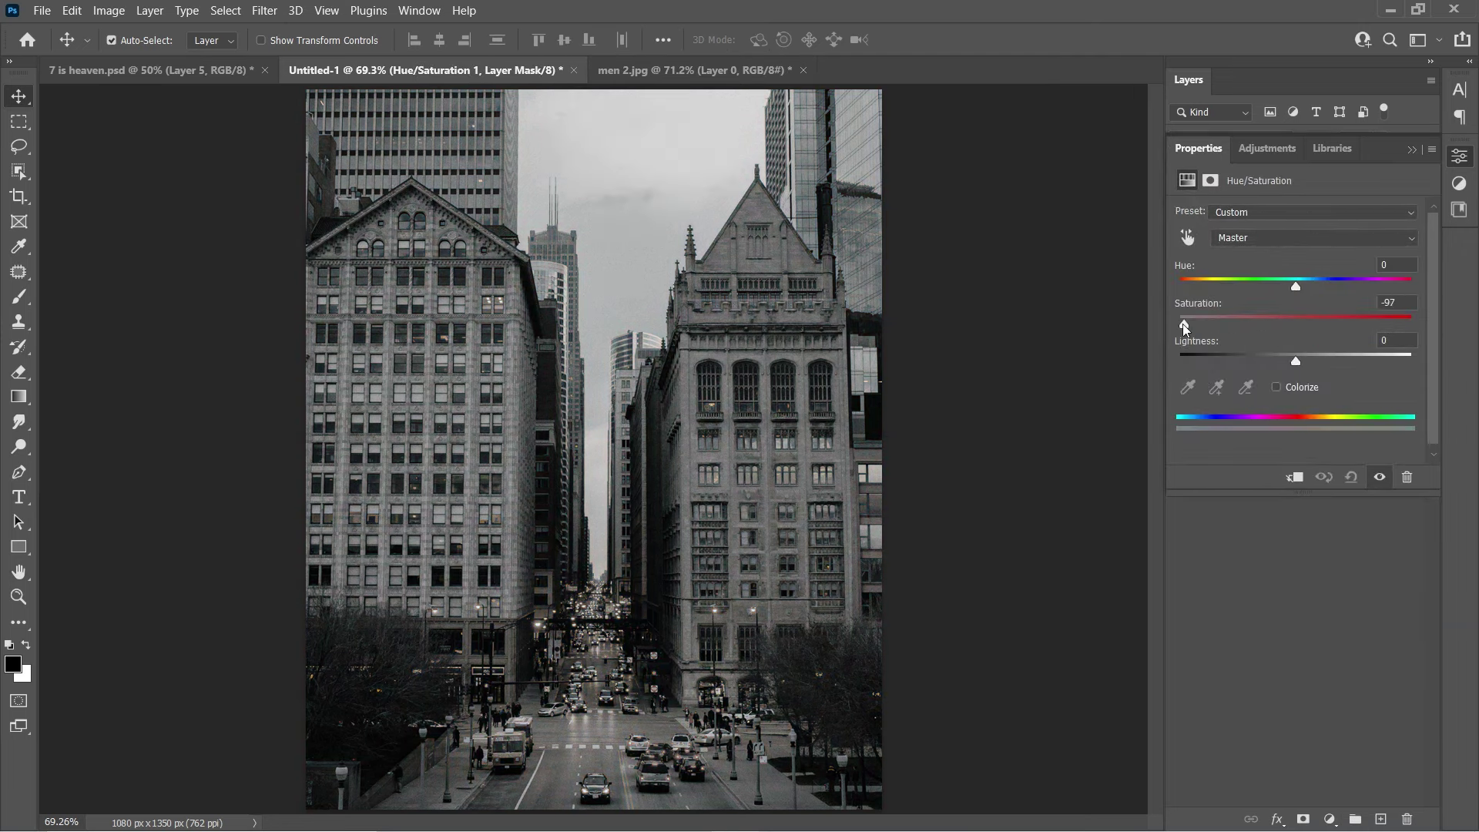
left_click_drag(1296, 360, 1236, 365)
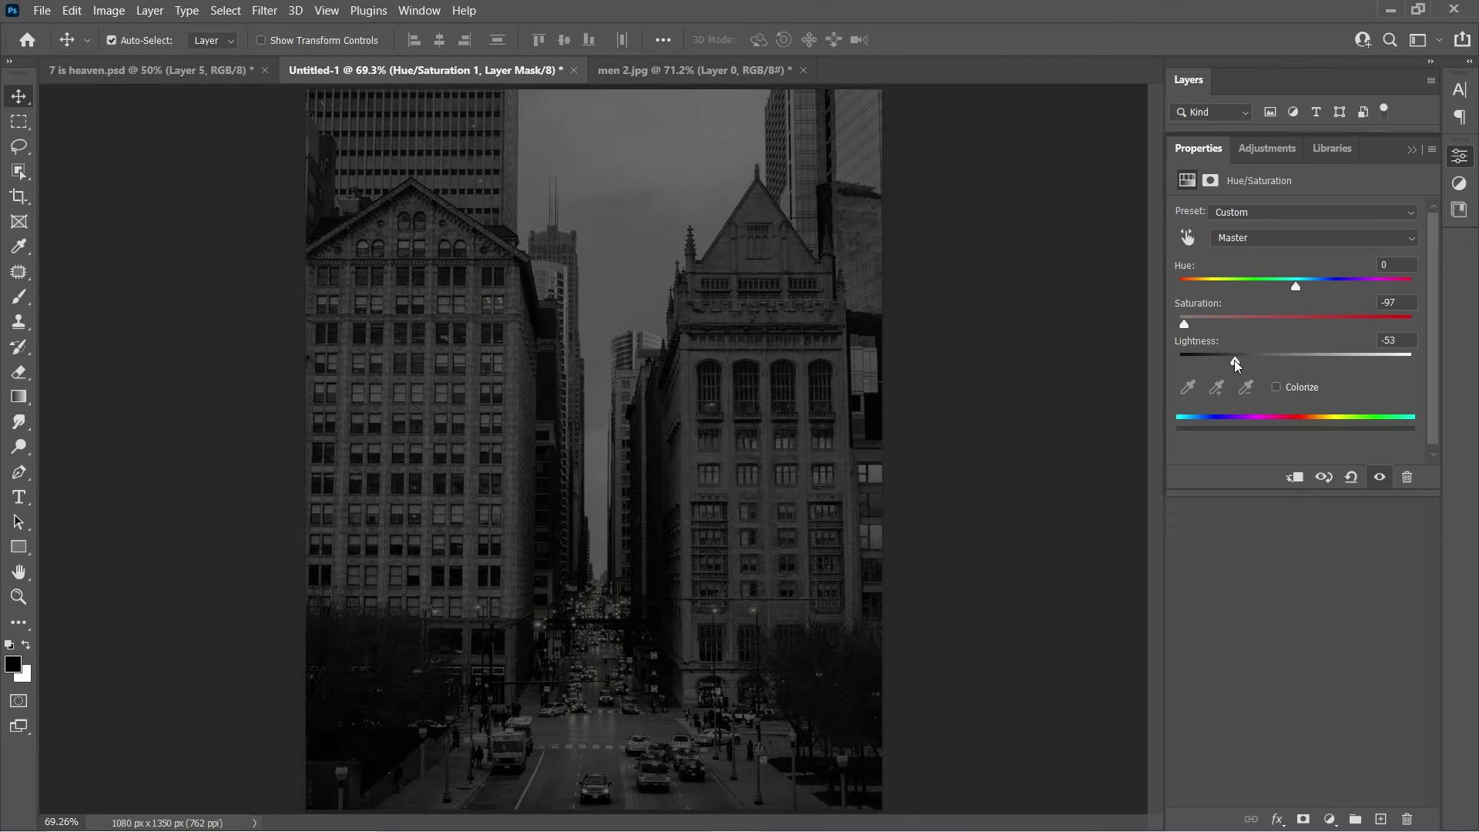
left_click(1411, 151)
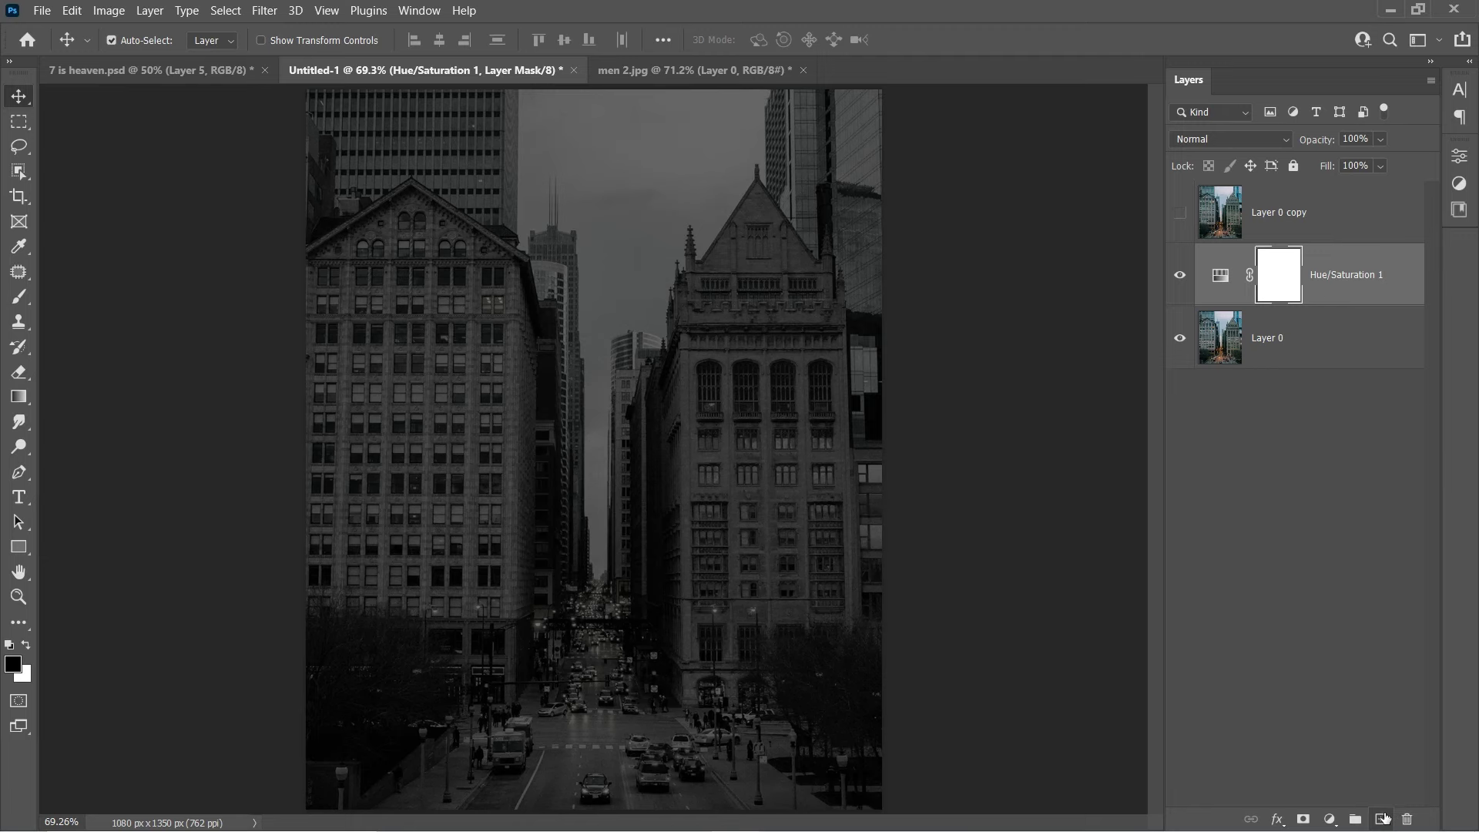
left_click(1383, 819)
Draw a black rectangle across the bottom of the poster
left_click(17, 547)
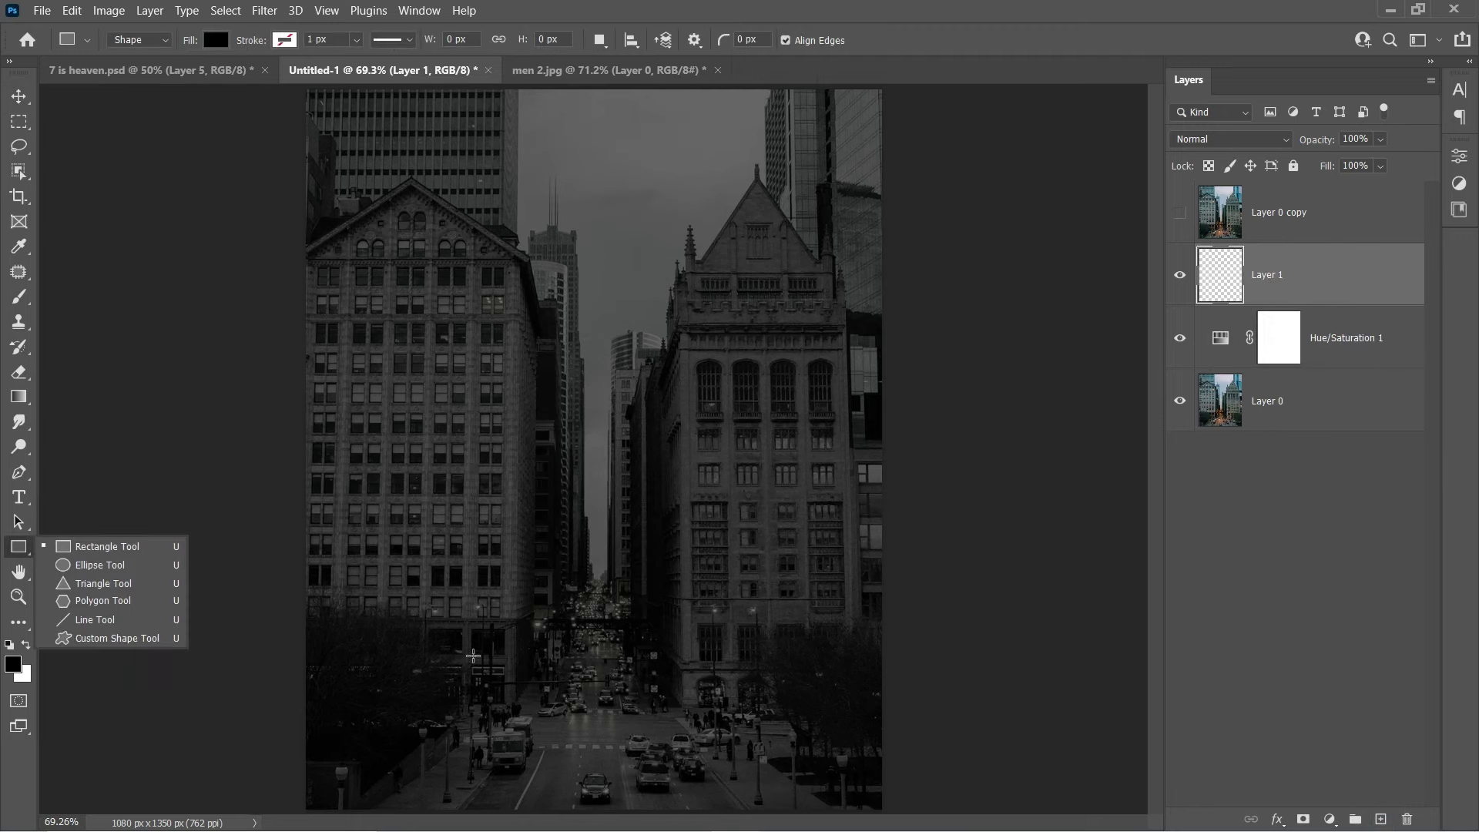
left_click_drag(299, 677, 880, 810)
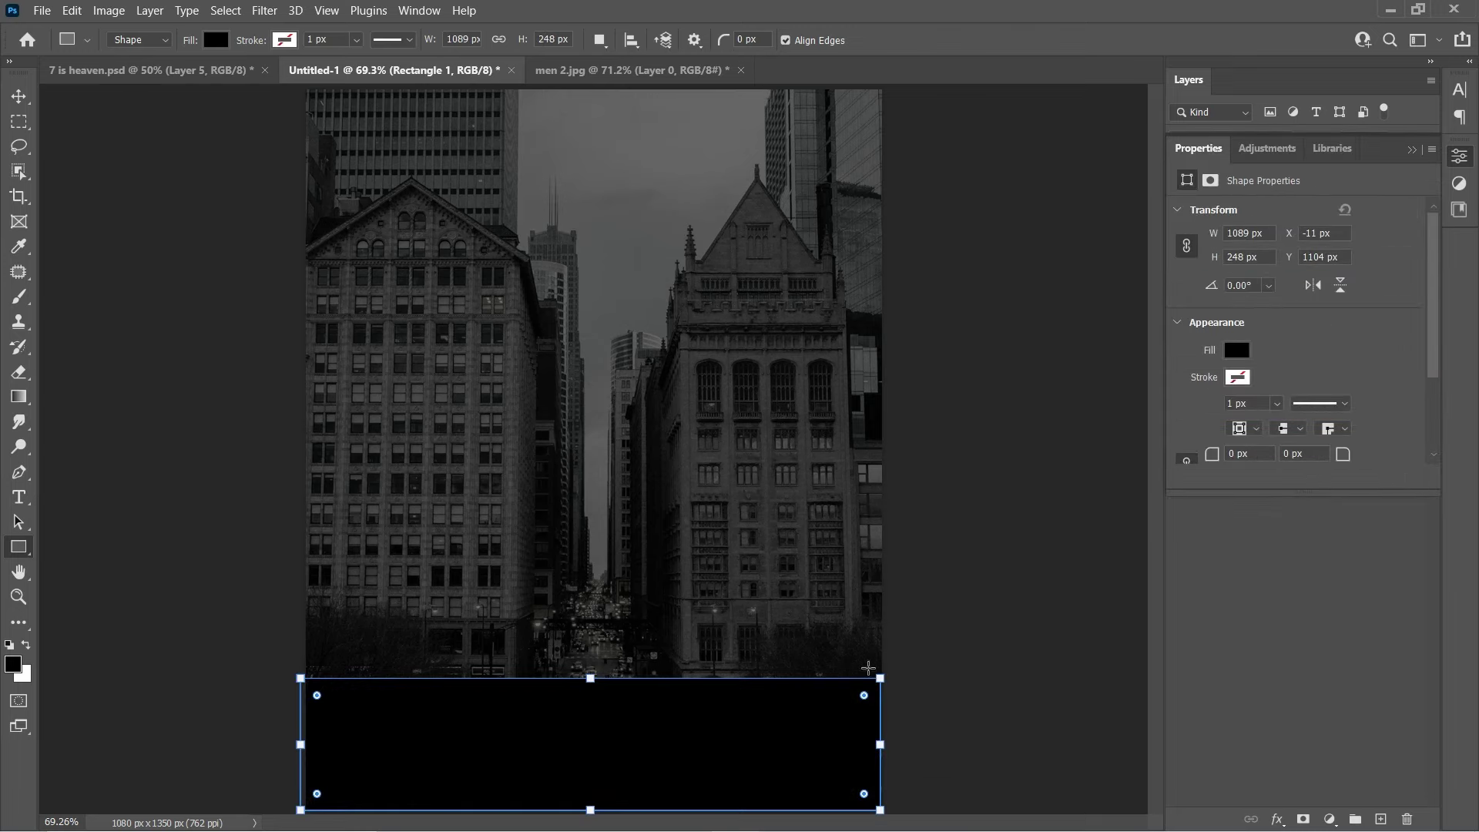
key("v")
Convert the rectangle to a smart object and Gaussian Blur it at about 6.4 radius
left_click(264, 10)
mouse_move(275, 241)
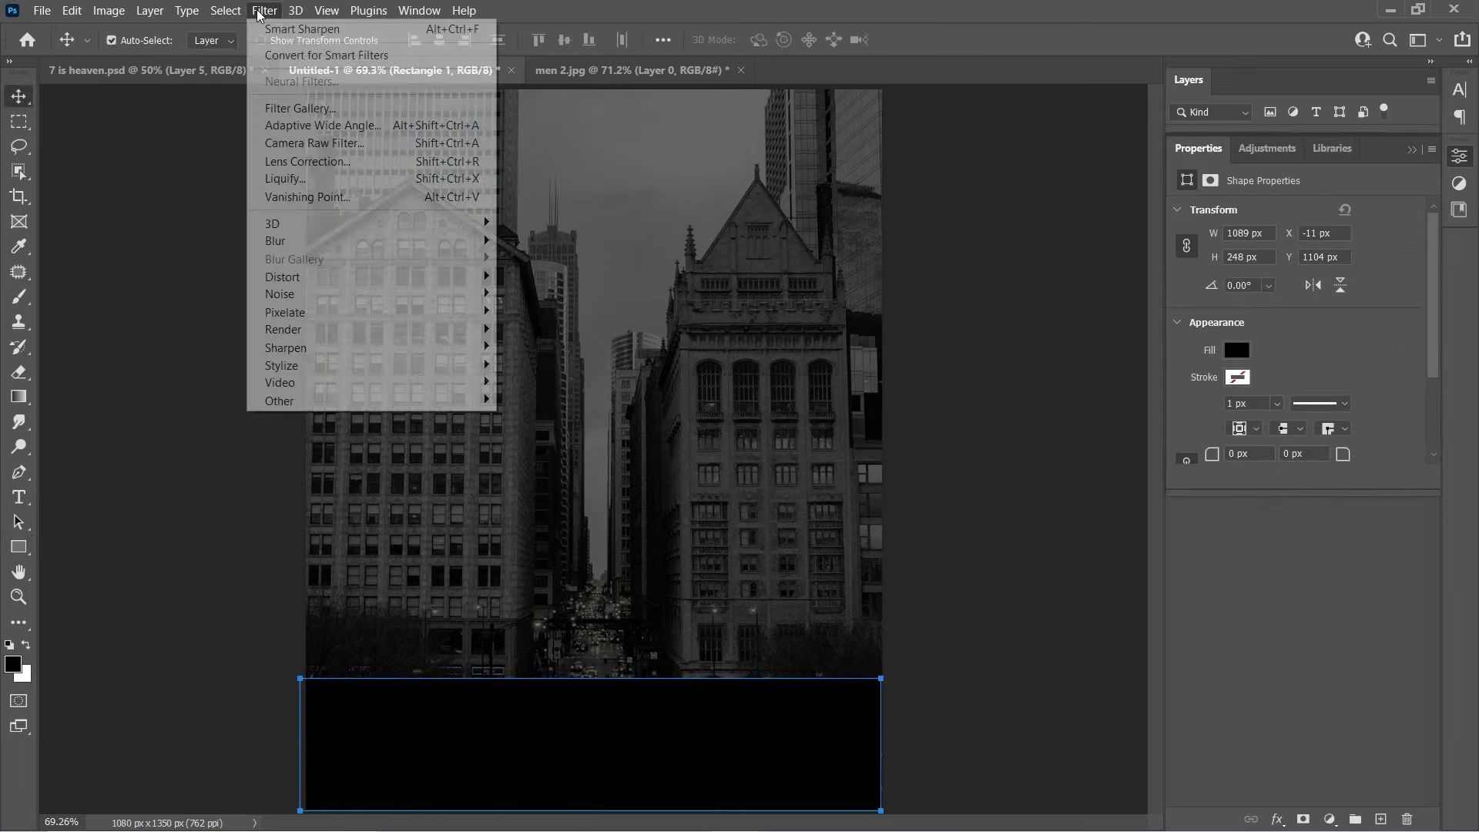
left_click(549, 311)
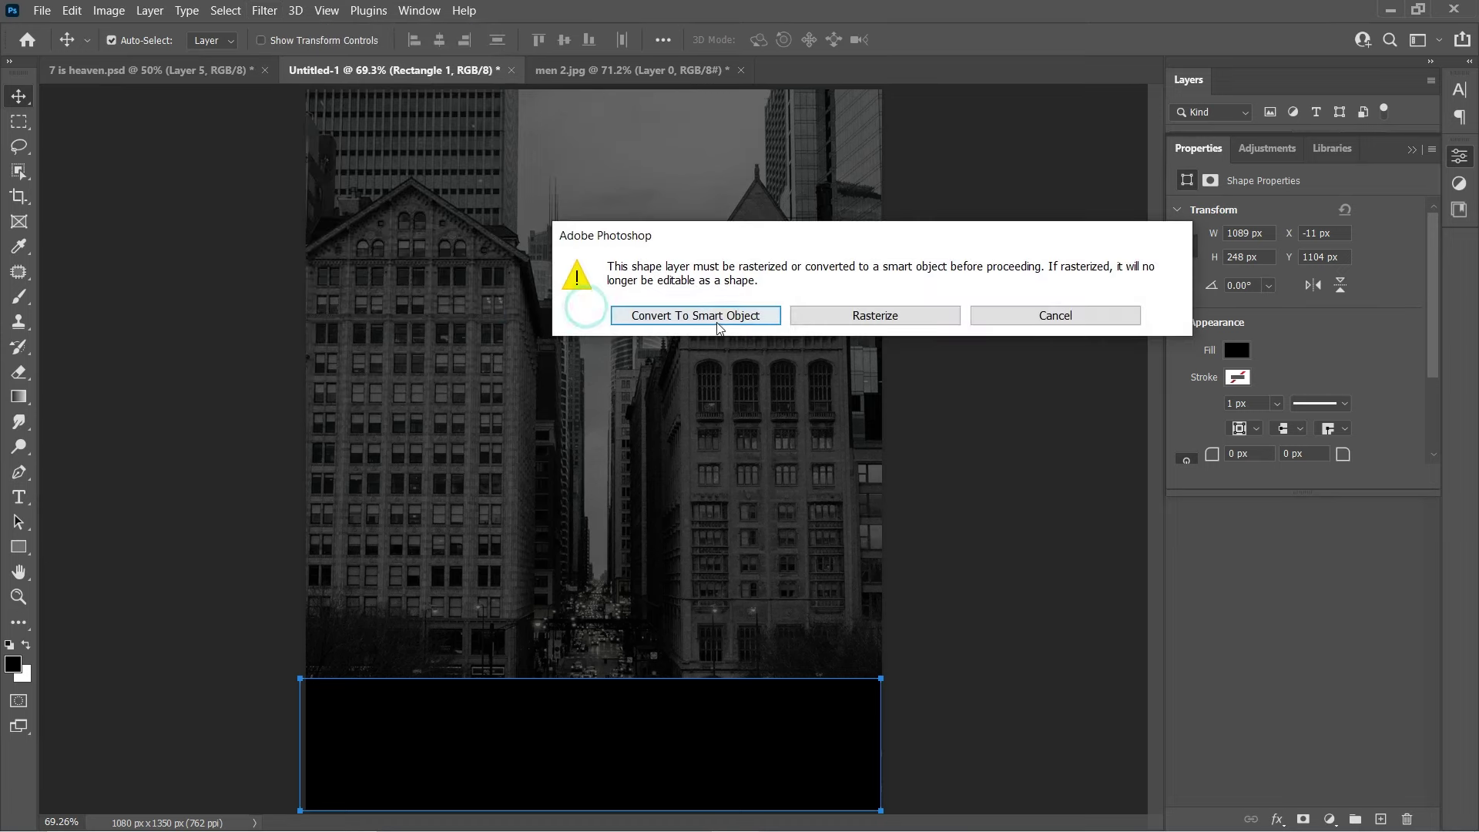
left_click(696, 315)
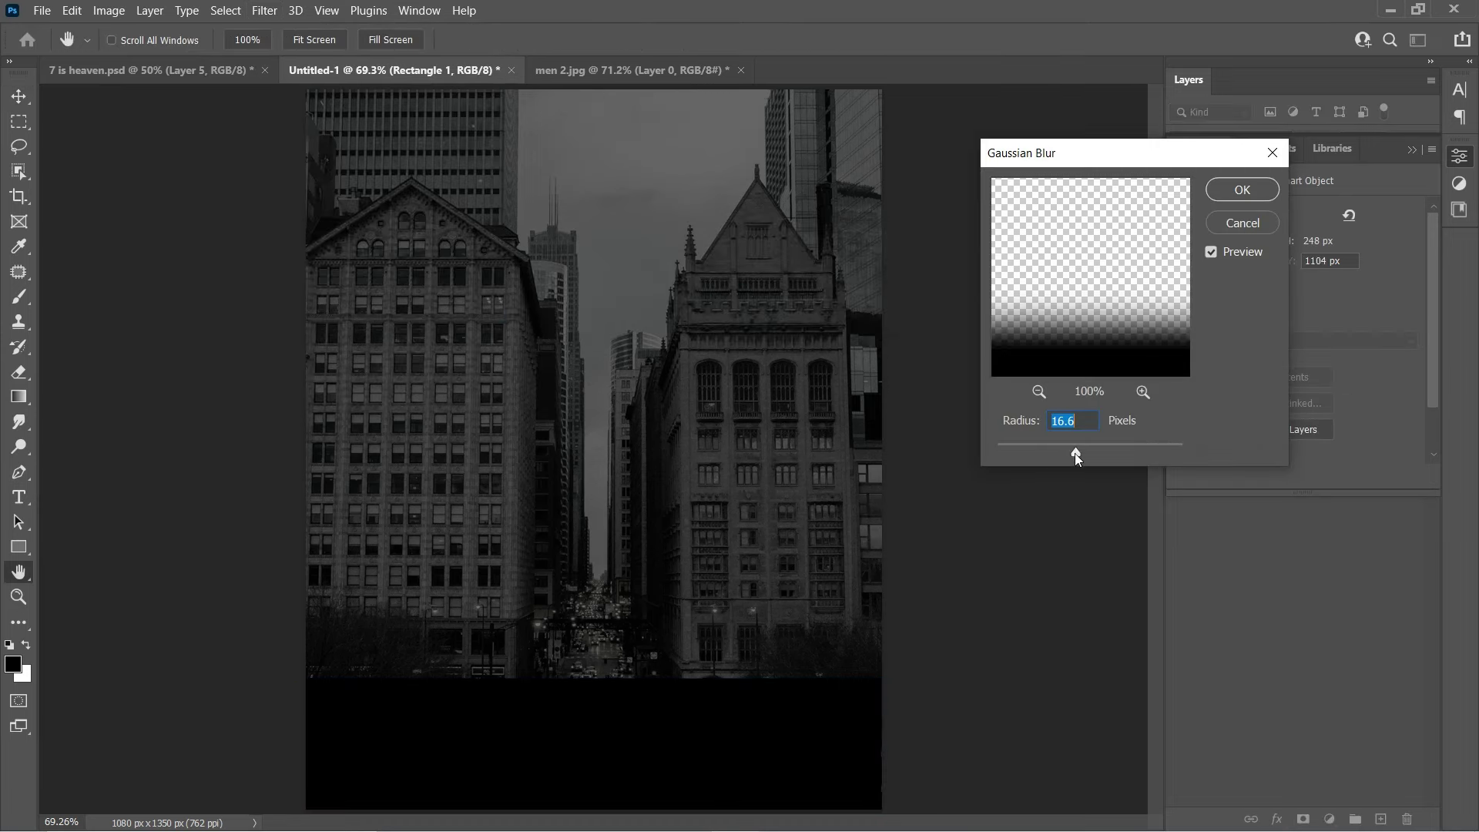
left_click_drag(1075, 452, 1050, 455)
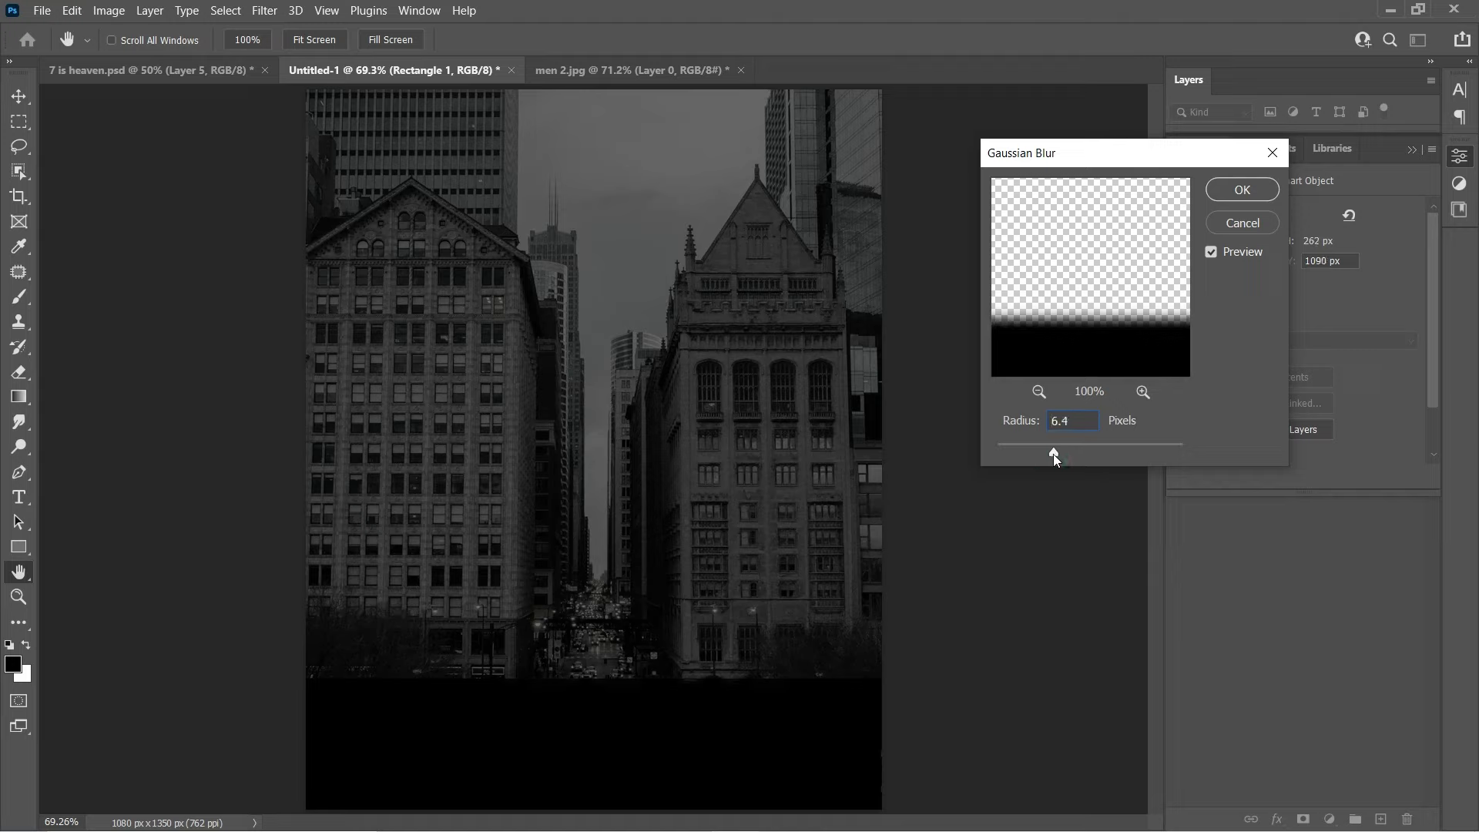
left_click(1241, 190)
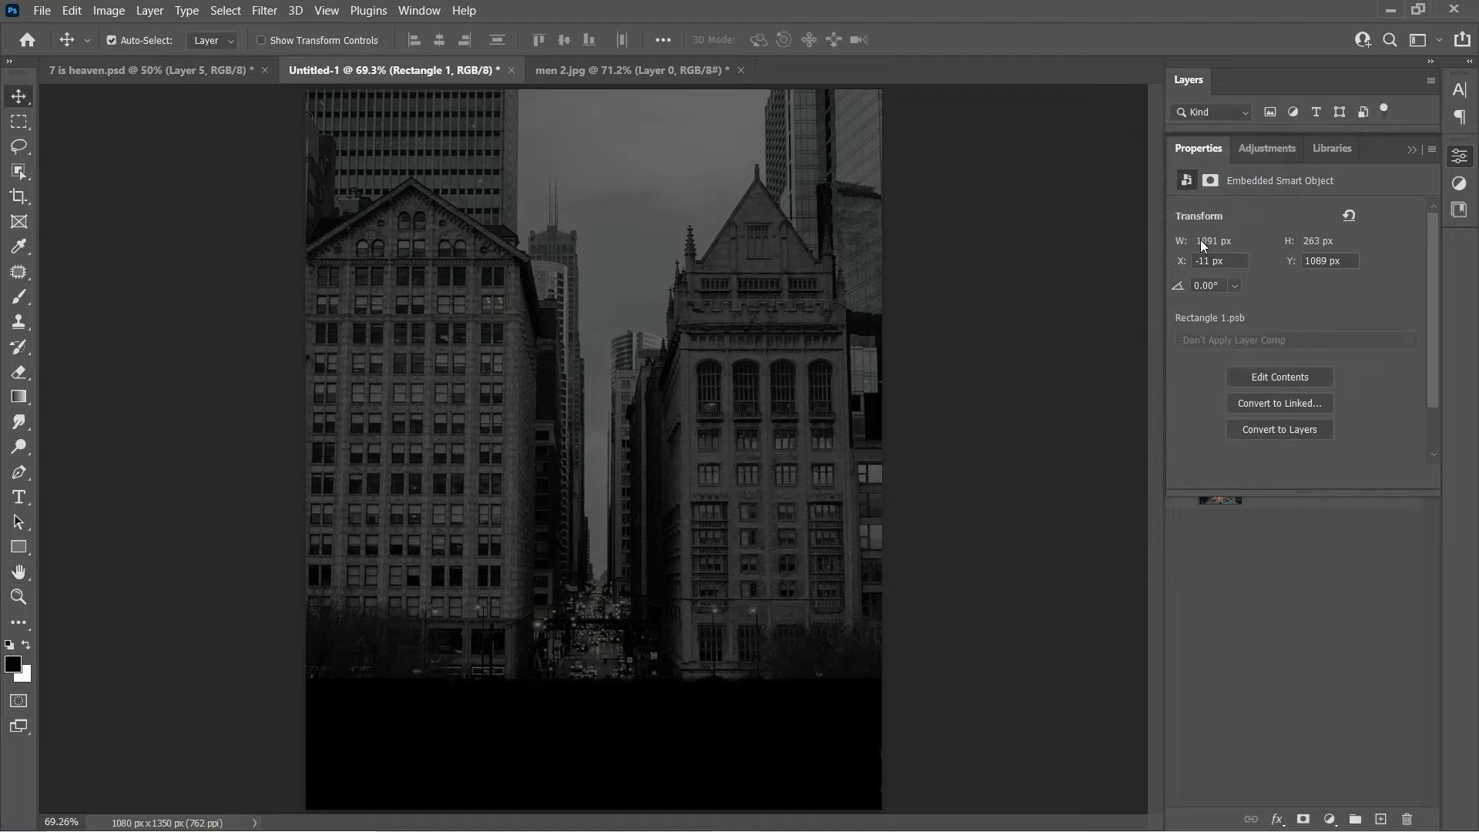
left_click(1412, 151)
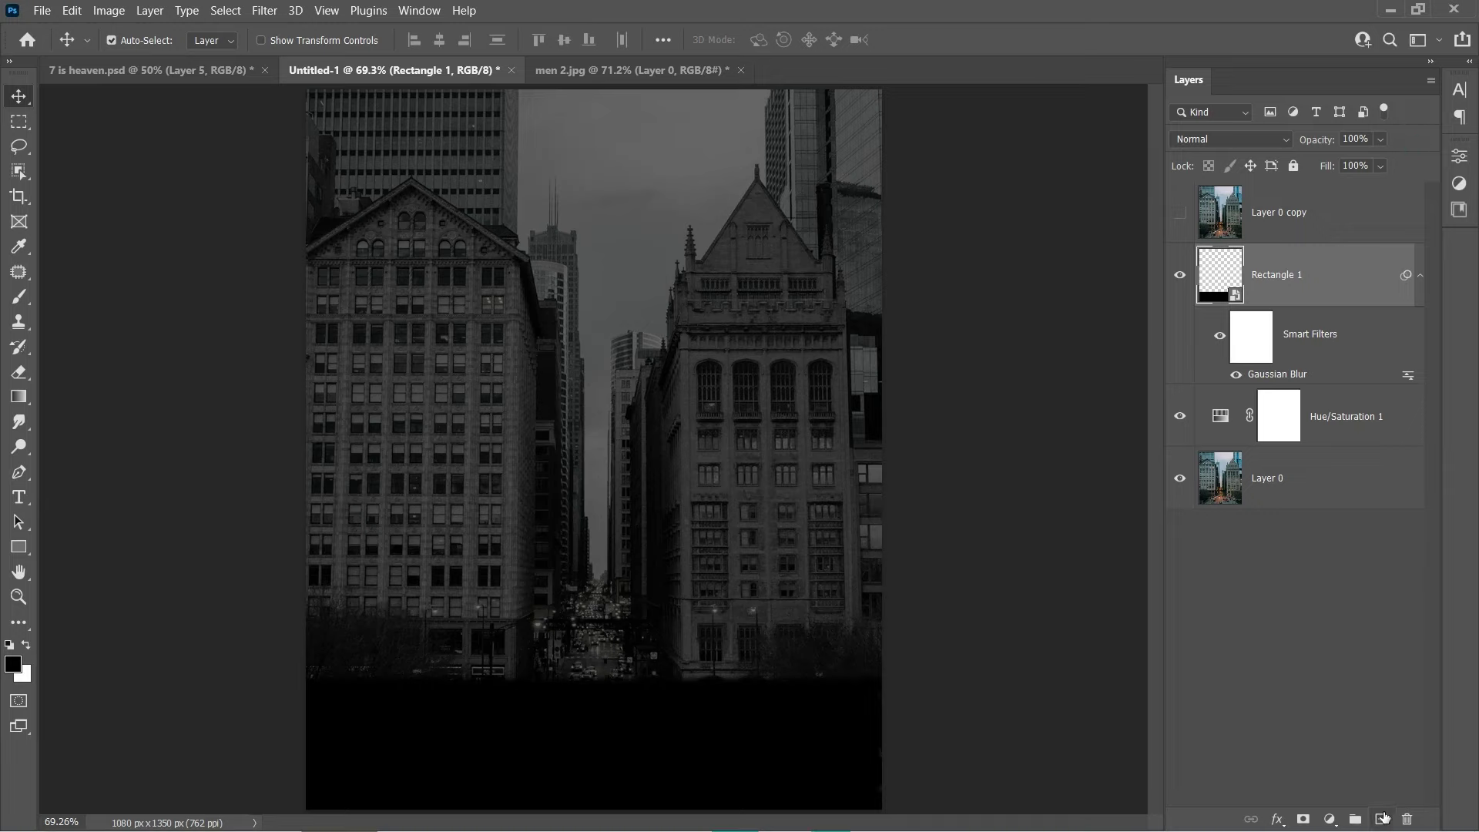
On a new layer, type a white '7' on the canvas
left_click(1382, 818)
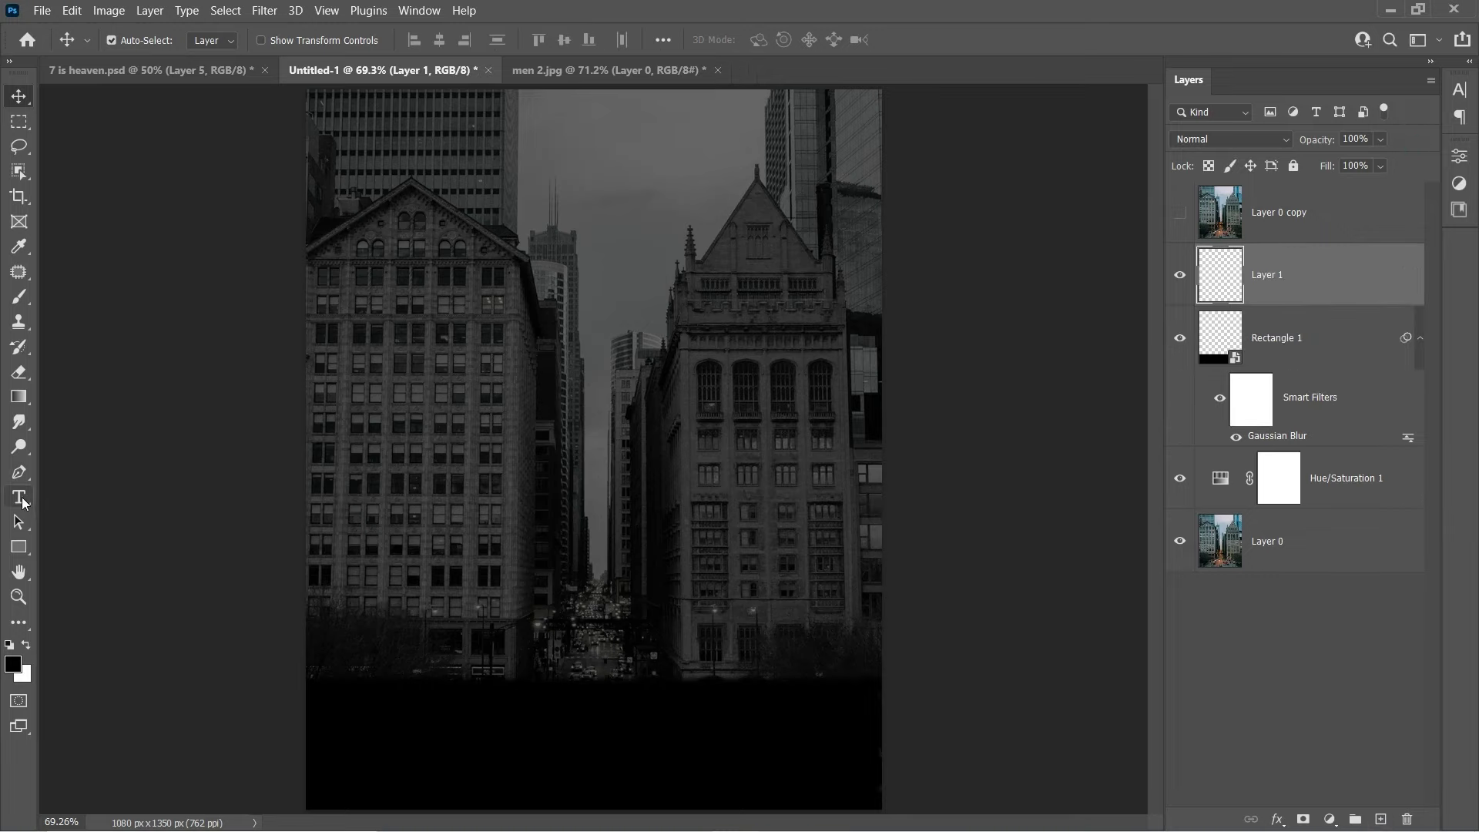
left_click(23, 502)
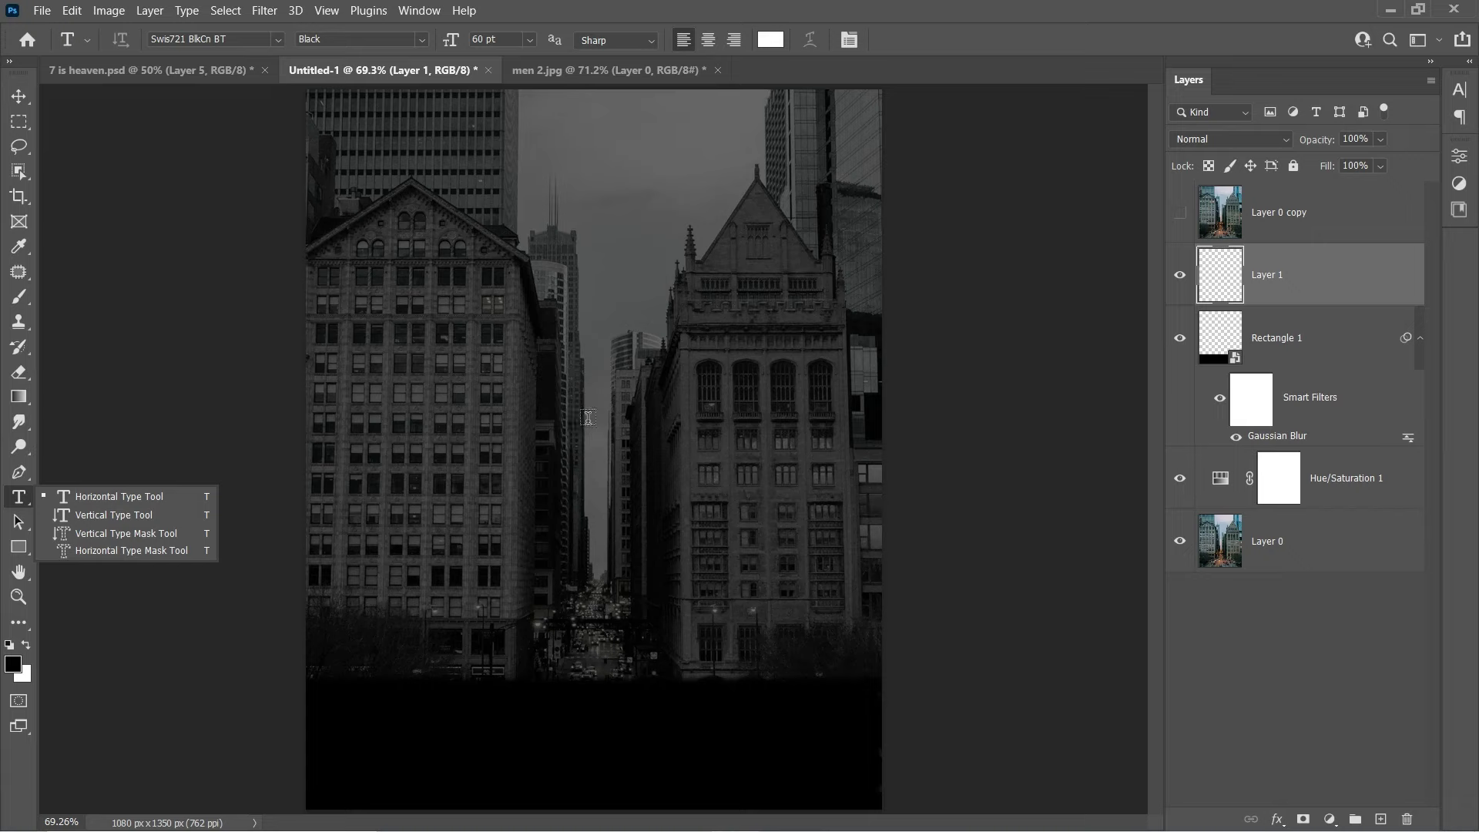
left_click(588, 419)
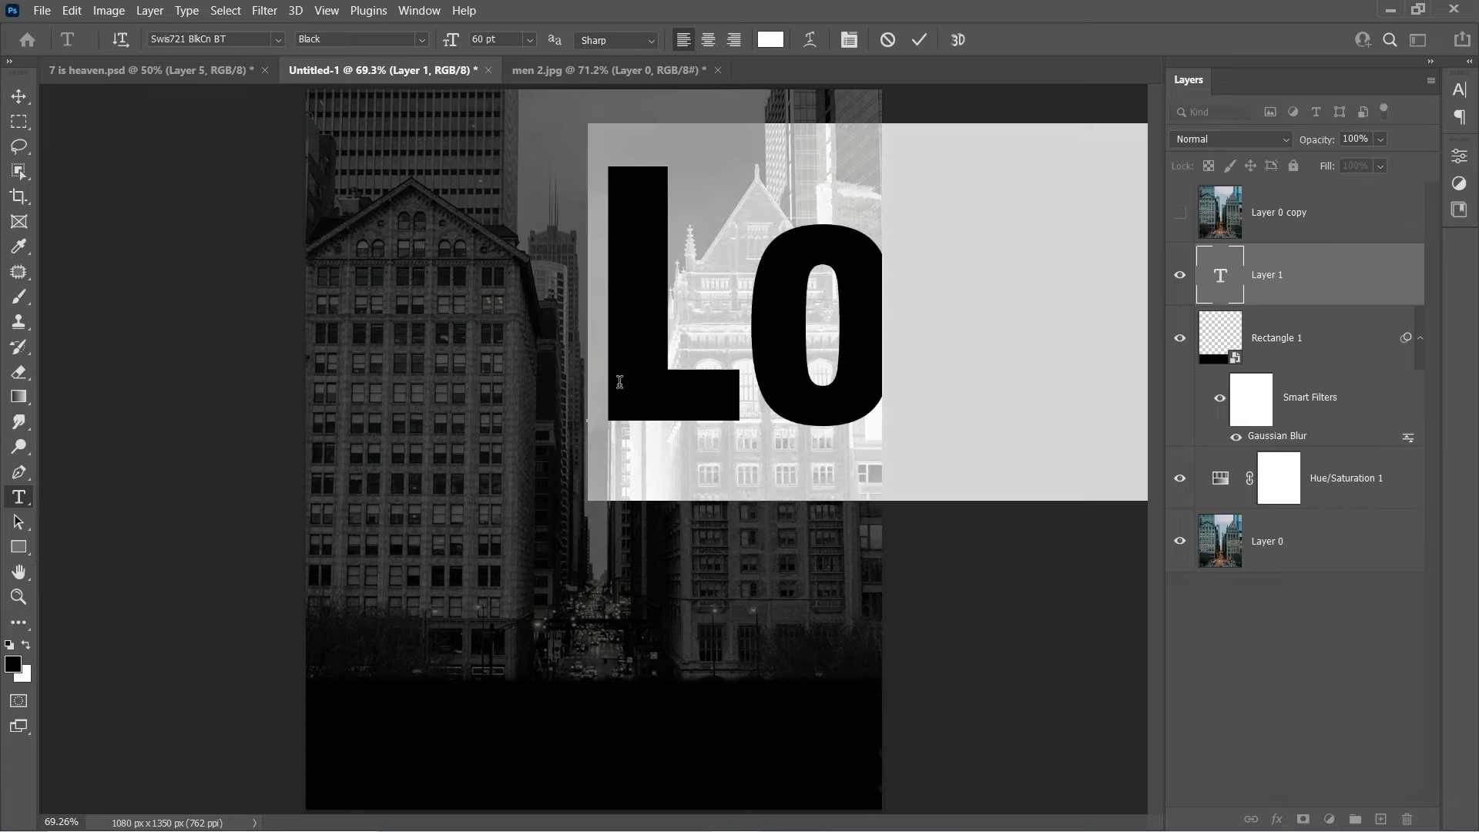
type("7")
Enlarge the 7 and centre it on the black band, then add an empty layer above it
key("ctrl+t")
left_click_drag(701, 283, 633, 523)
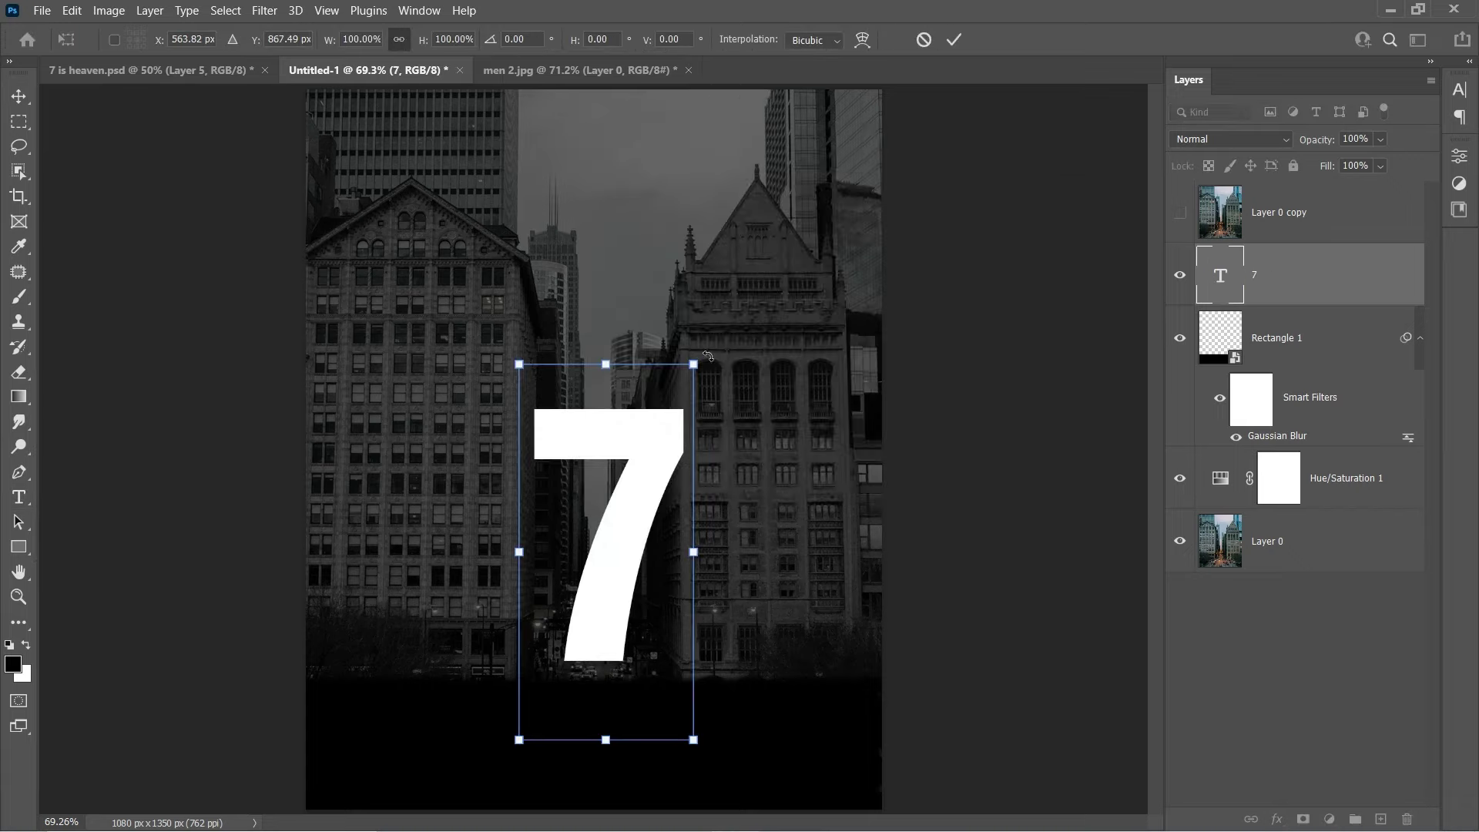
mouse_move(697, 361)
left_mouse_down()
mouse_move(733, 316)
mouse_move(724, 252)
left_mouse_up()
left_click_drag(615, 473, 622, 445)
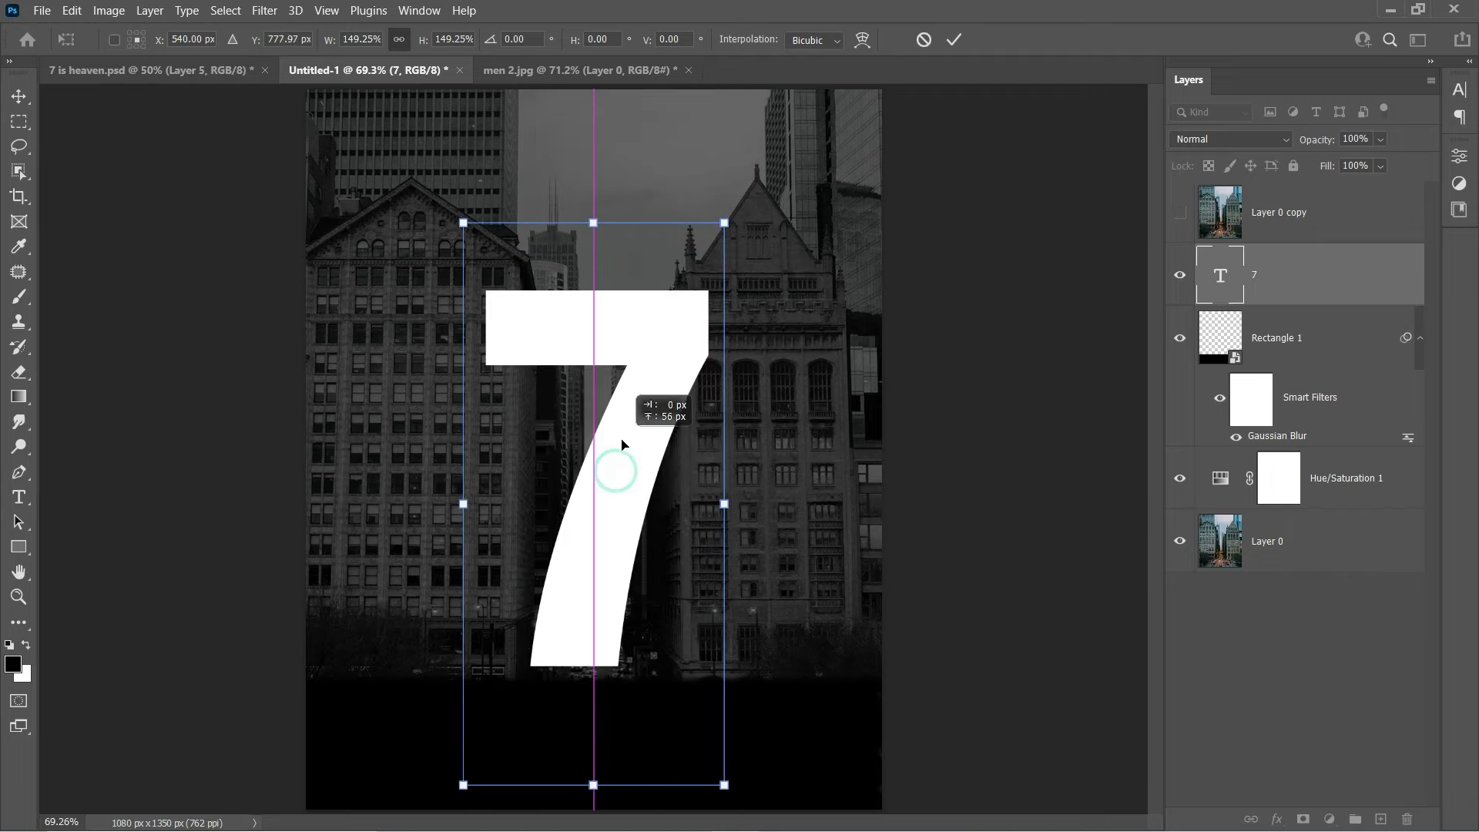
key("Return")
key("ctrl+shift+alt+n")
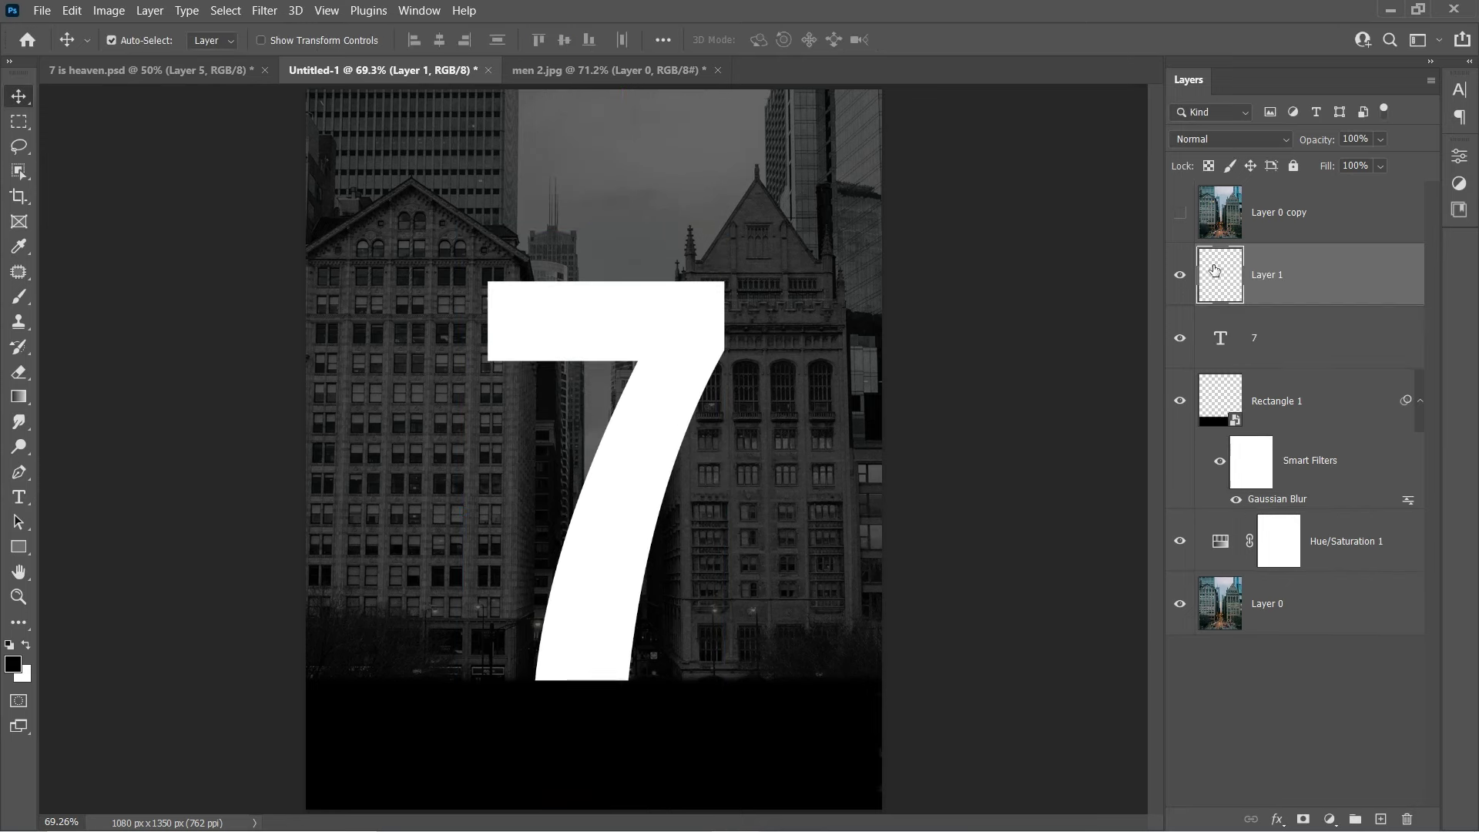
Select a trapezoid below the 7 with the Polygonal Lasso
right_click(29, 155)
left_click(72, 159)
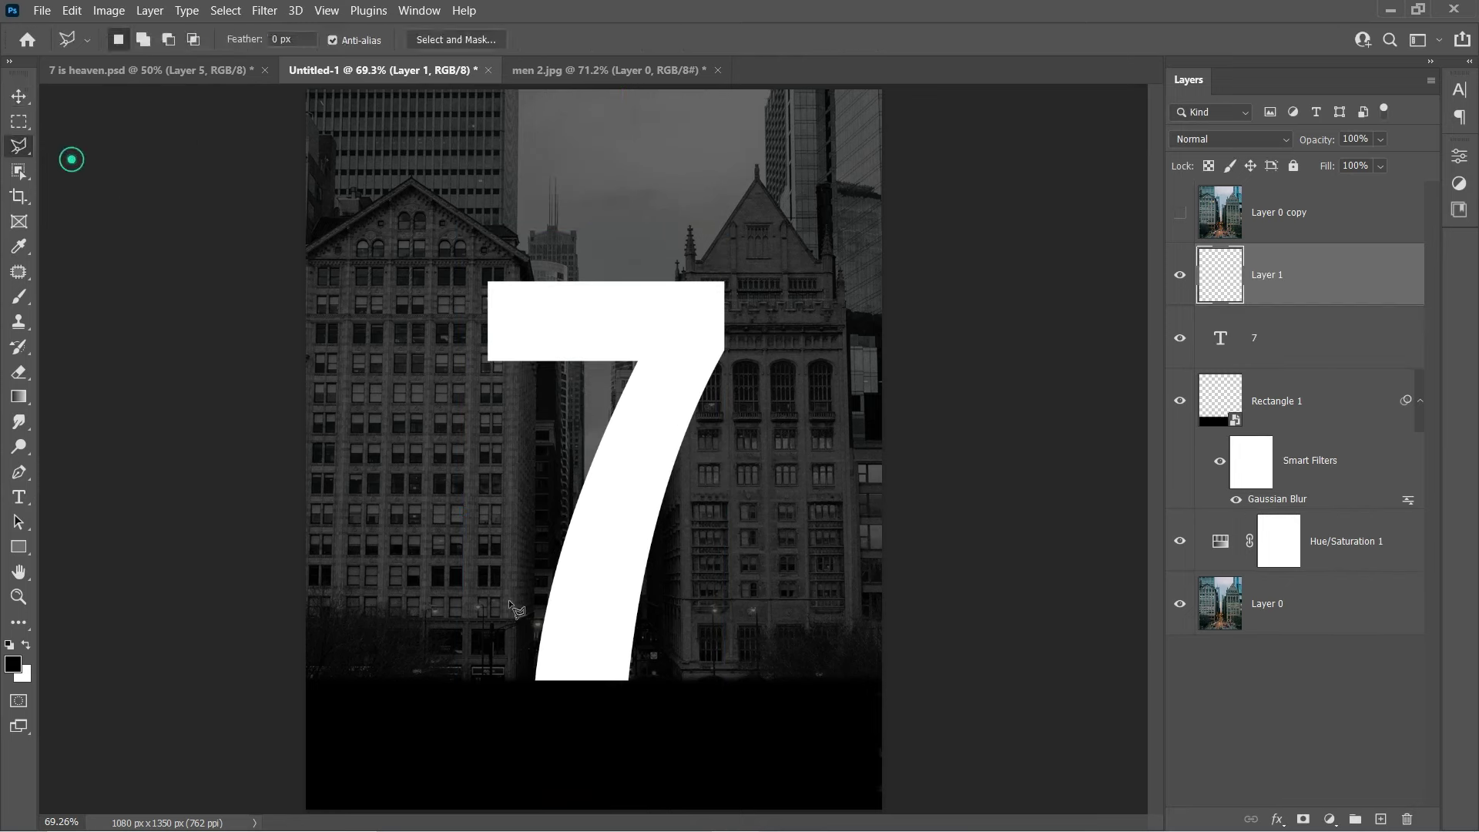
left_click(537, 680)
scroll(536, 681, "down", 1)
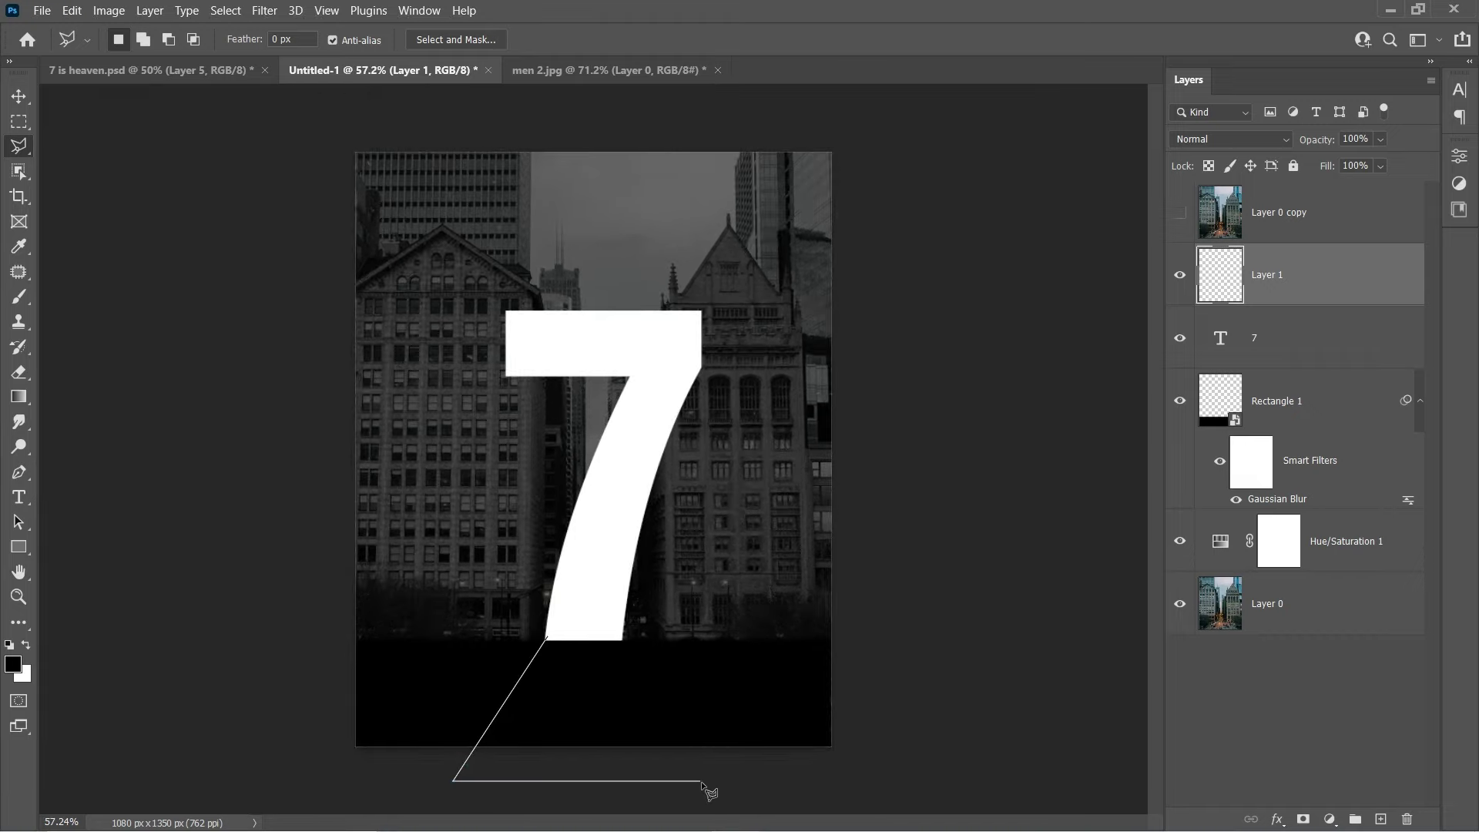
left_click(713, 781)
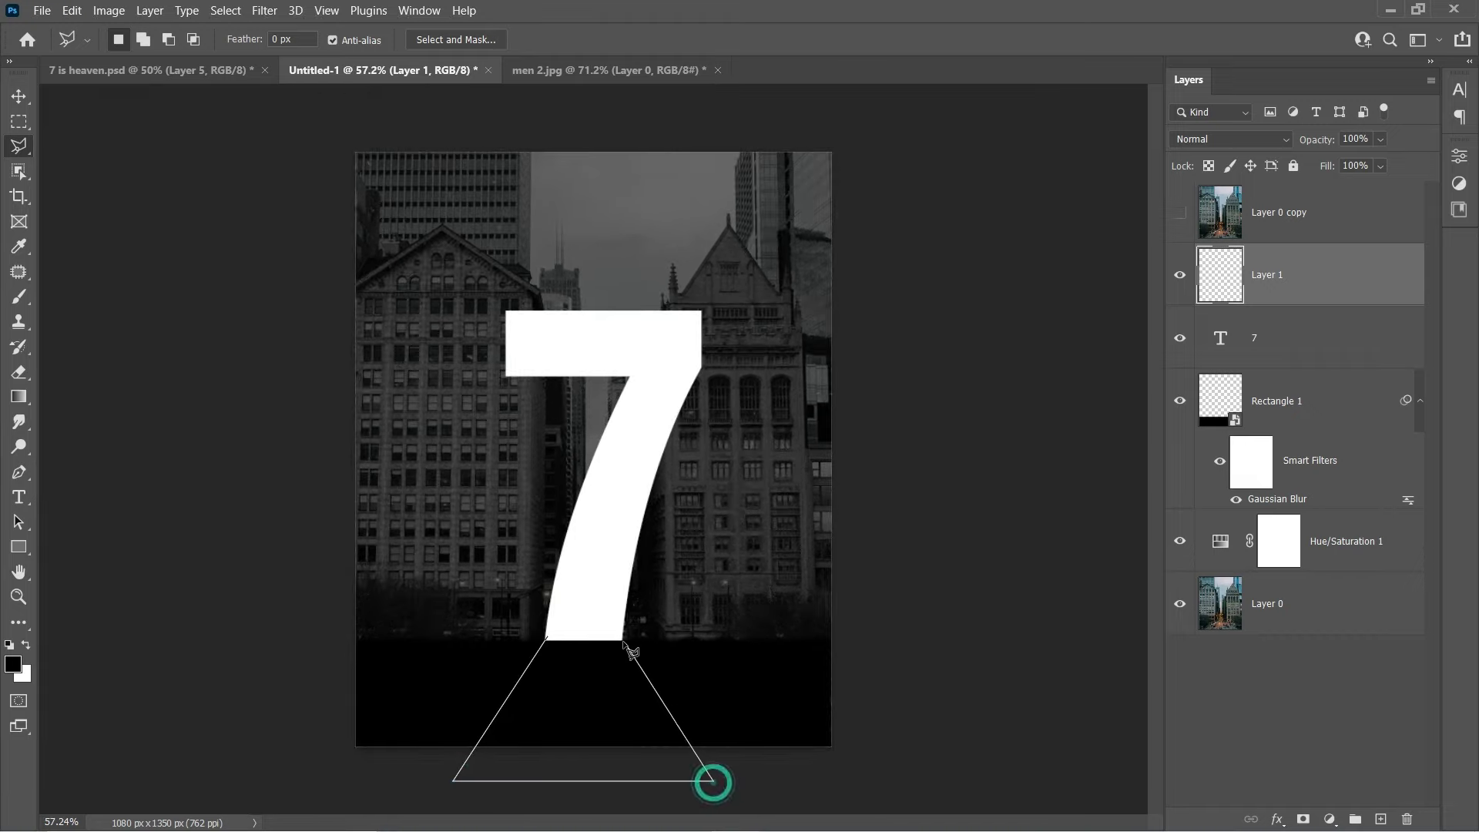
left_click(549, 638)
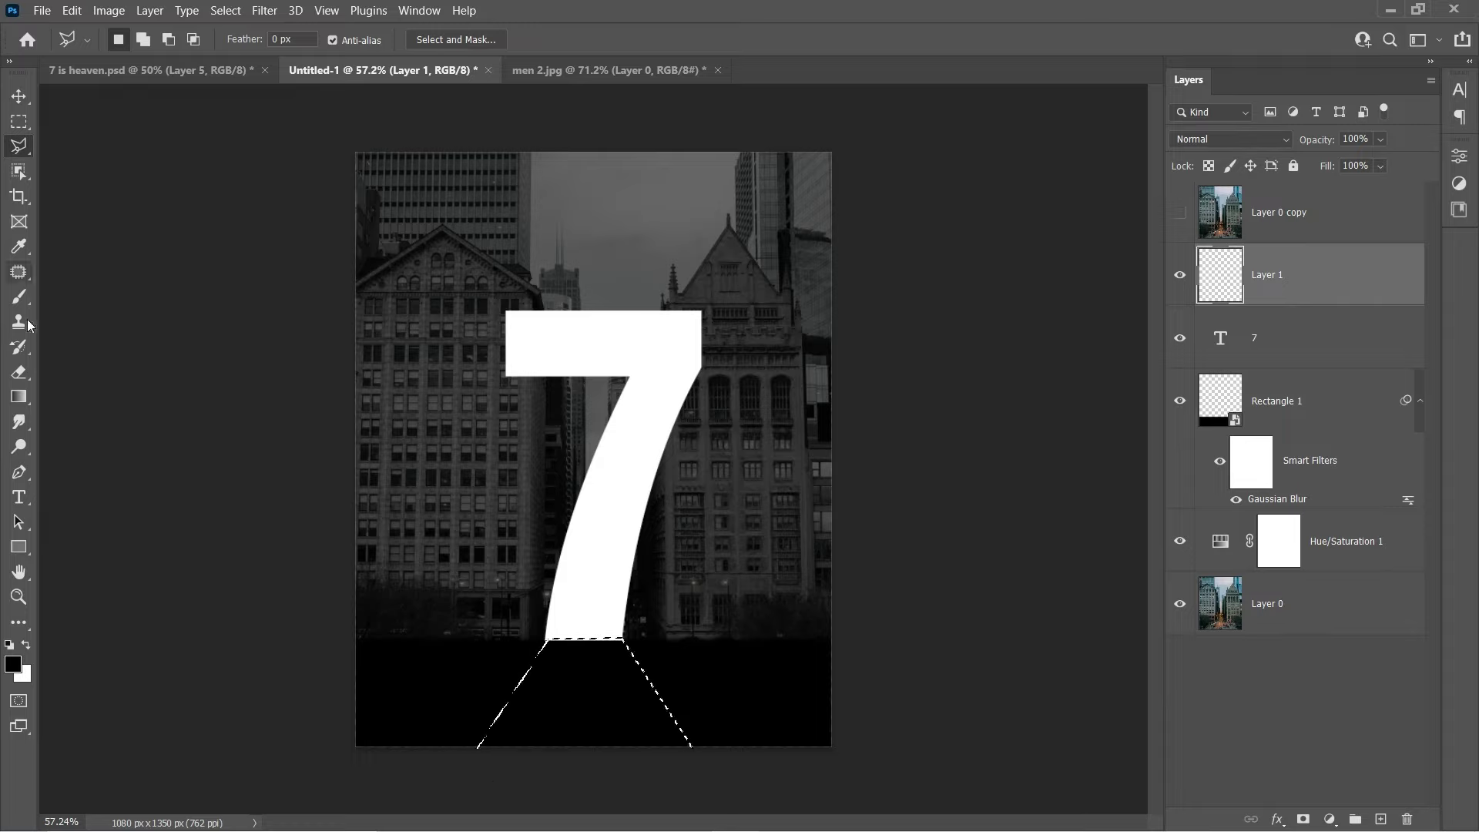
Fill the trapezoid selection with a grey gradient and deselect
left_click(18, 396)
left_click(137, 41)
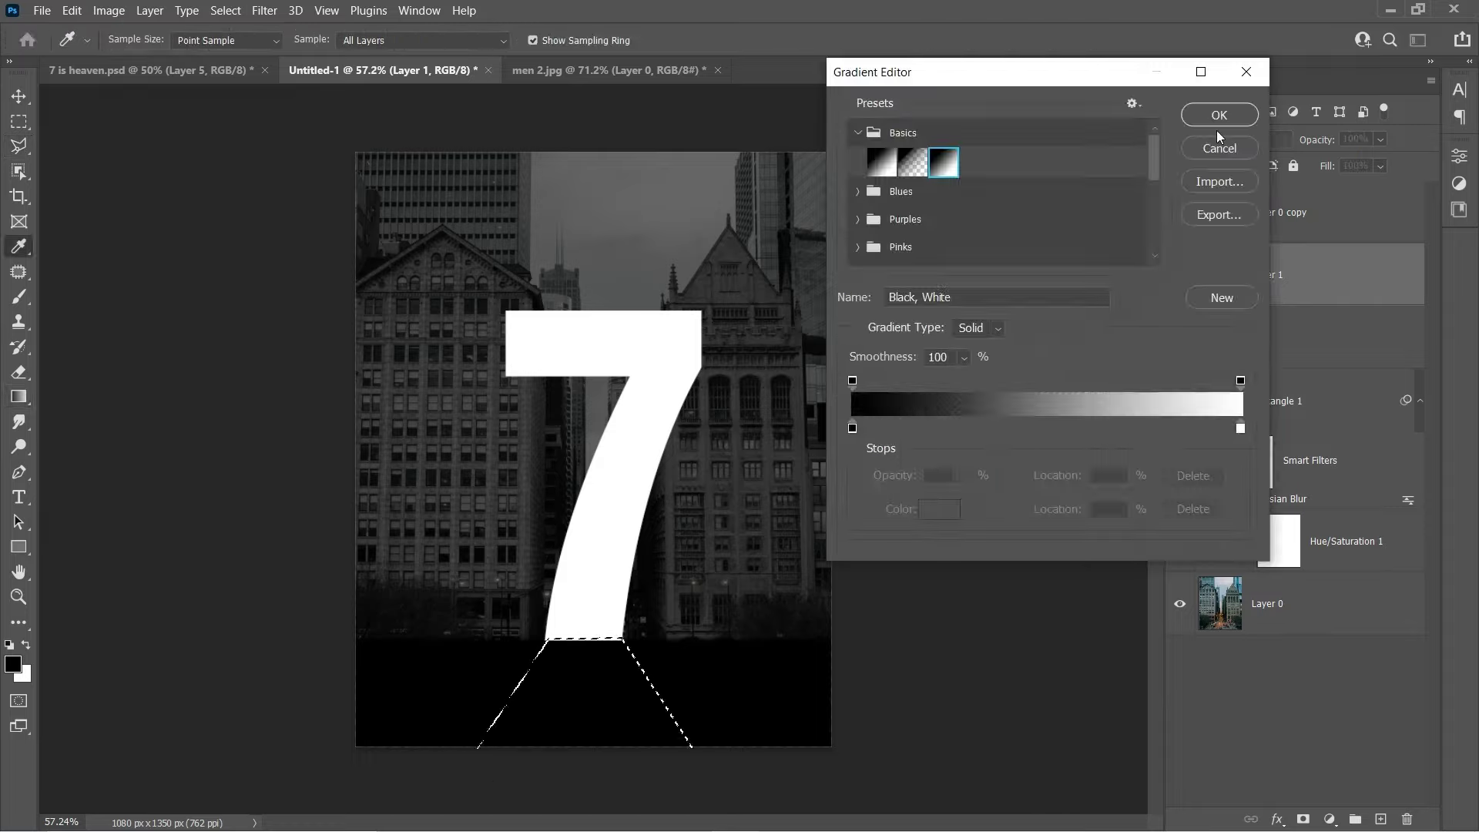
left_click(1217, 127)
key("v")
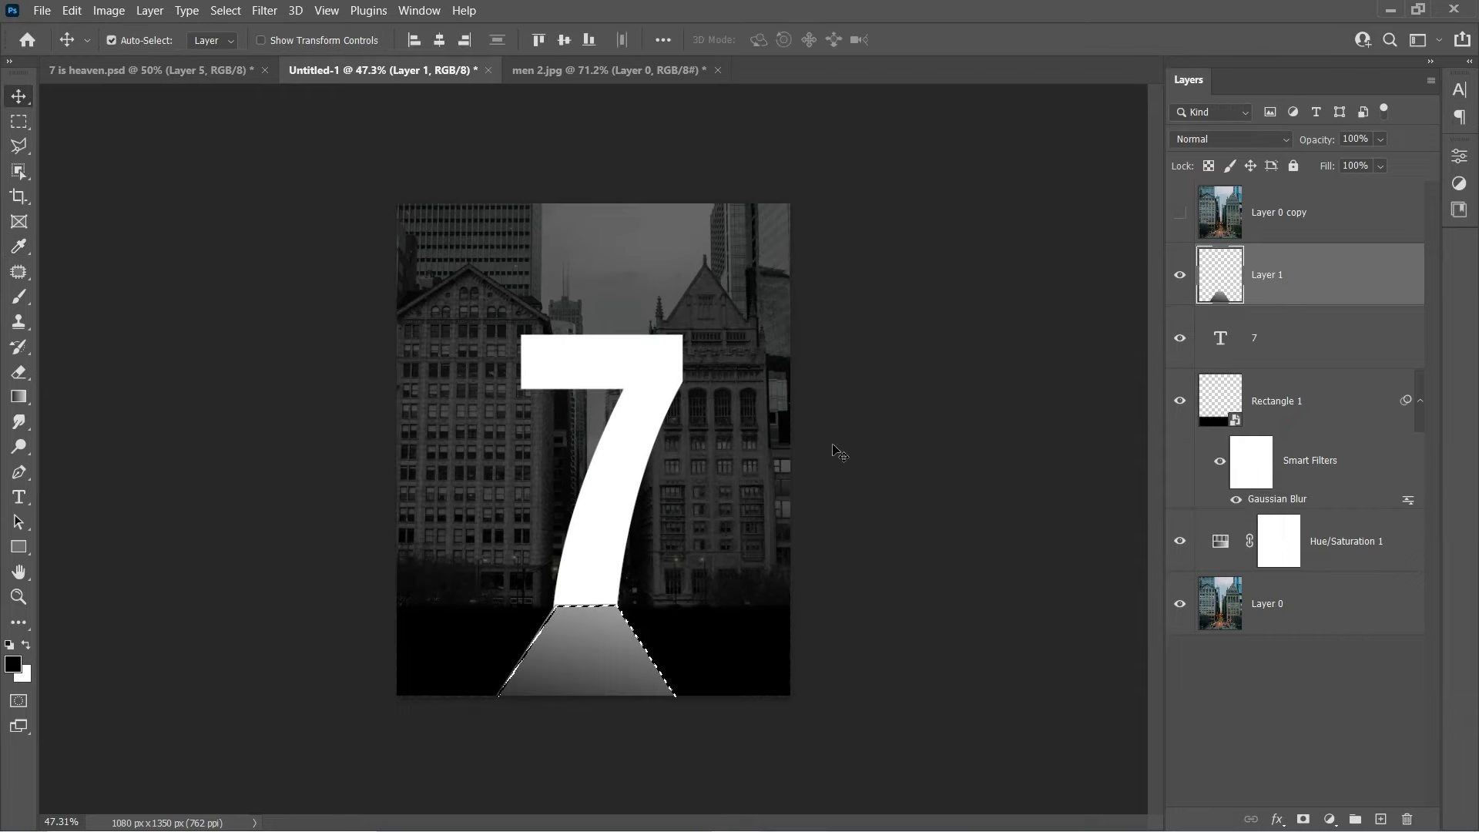
scroll(682, 587, "up", 2)
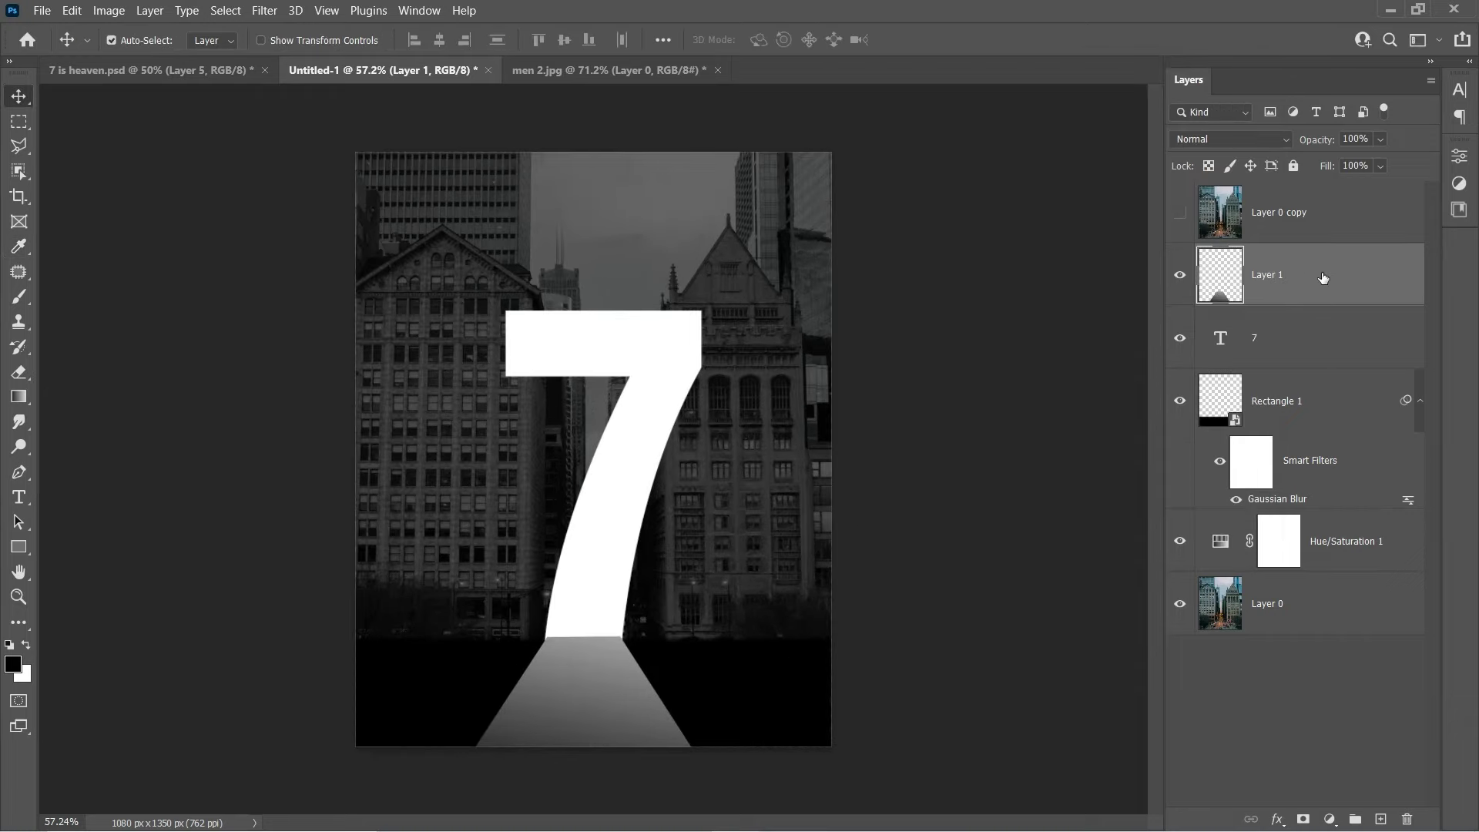
Move the gradient layer below the 7 and soften it with Gaussian Blur
left_click_drag(1323, 278, 1294, 380)
left_click(265, 10)
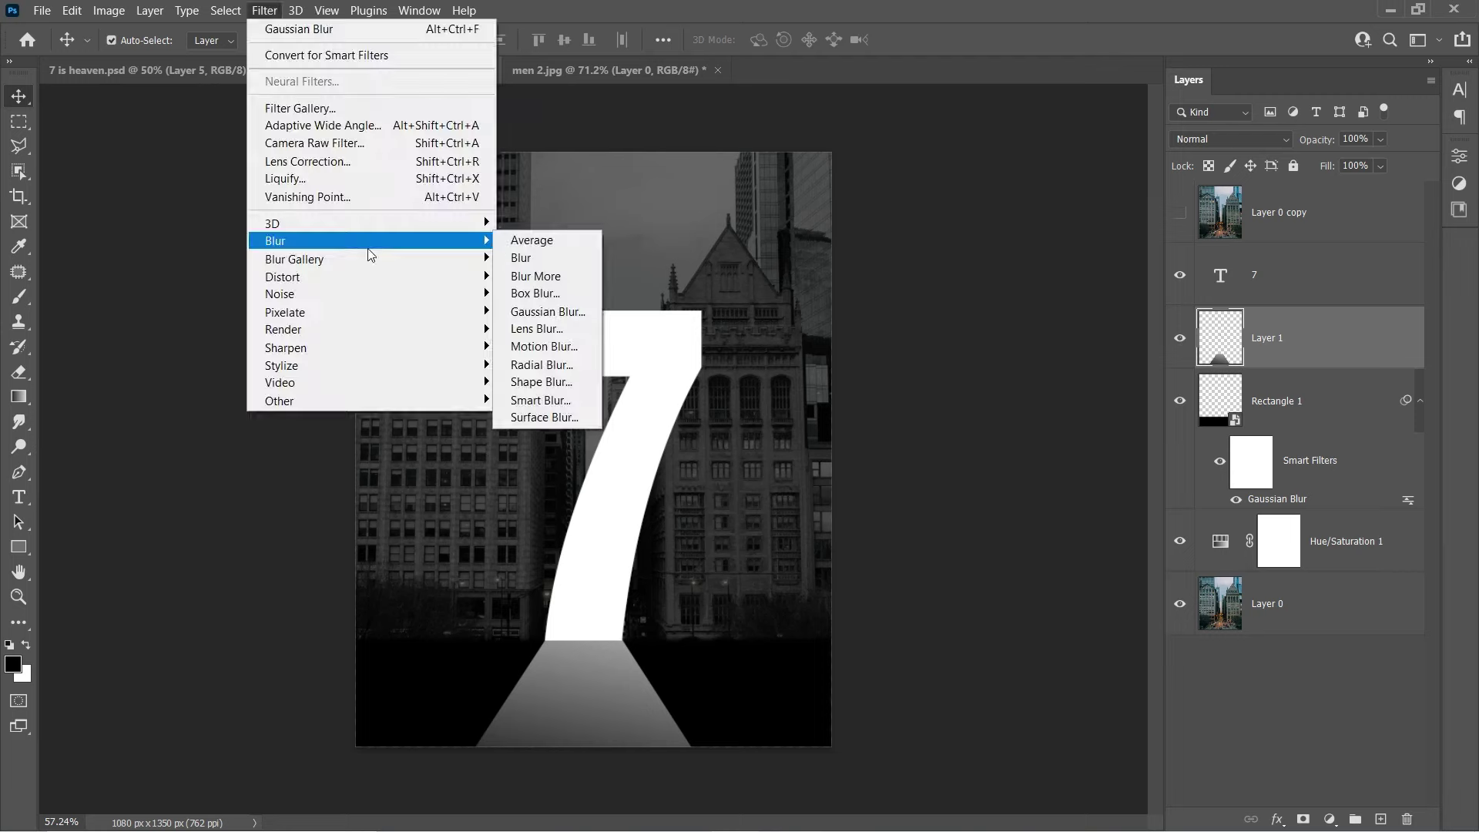
left_click(531, 314)
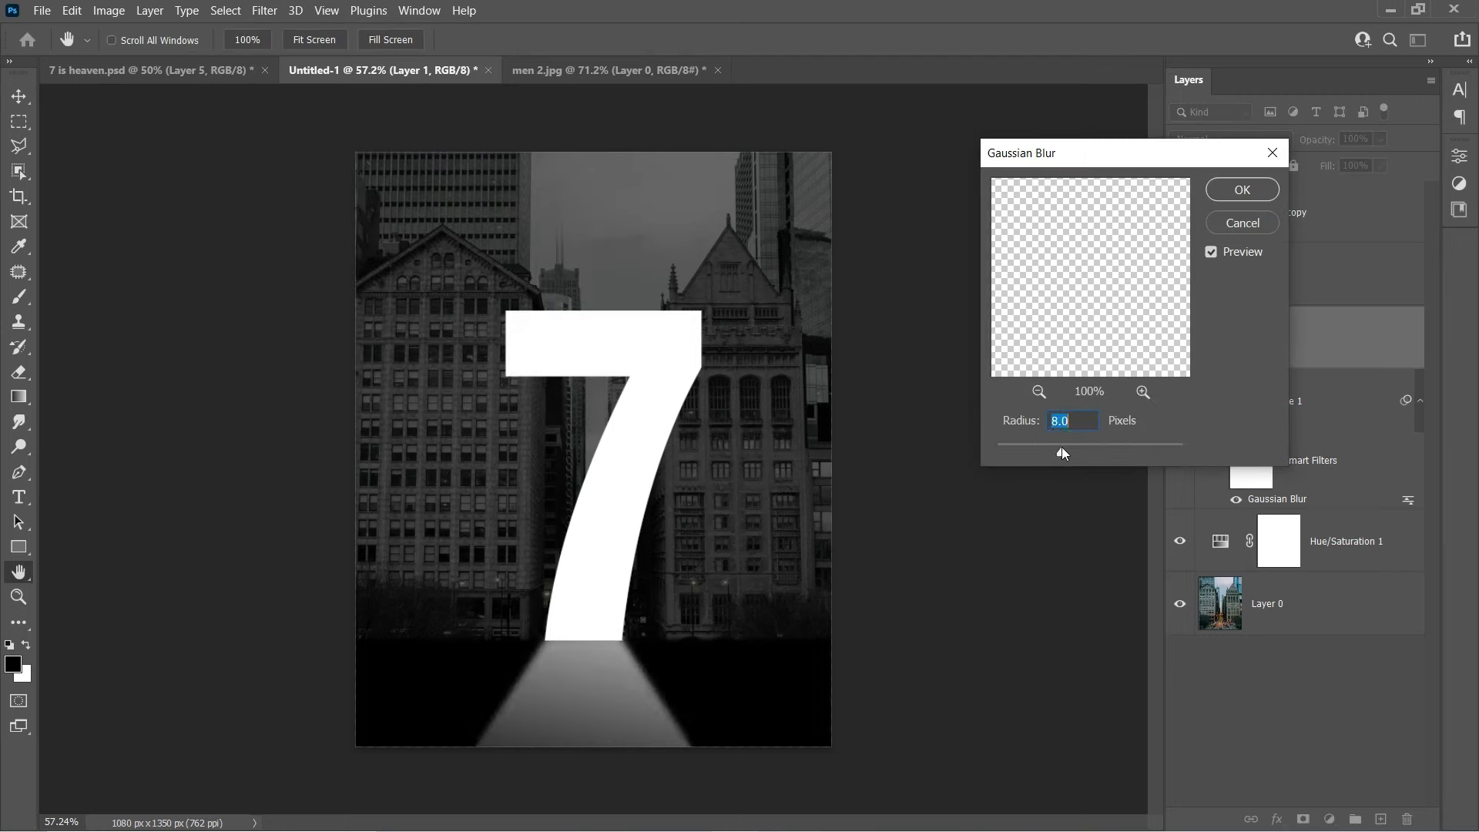
left_click(1241, 190)
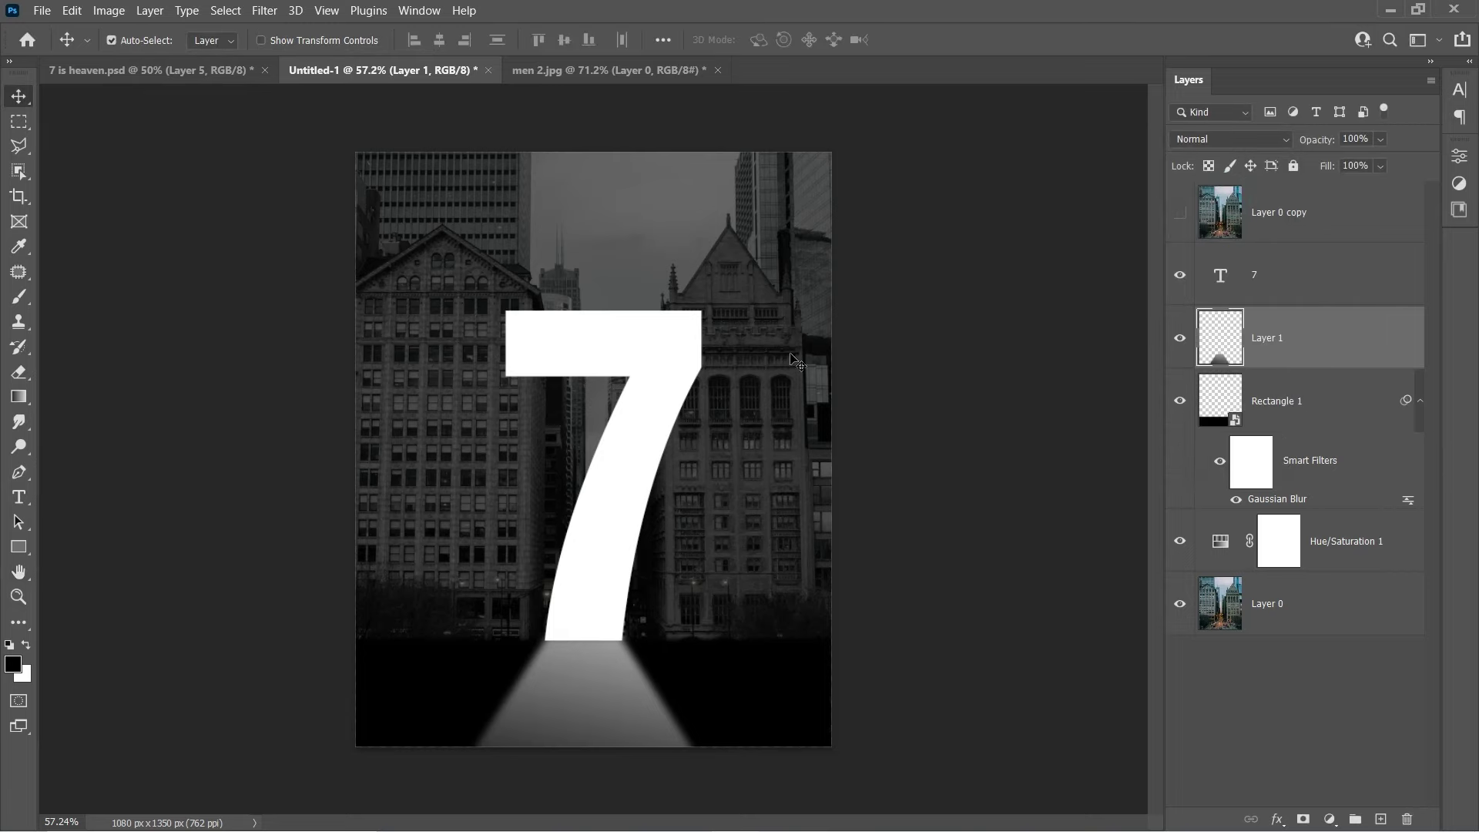
Show the colour photo copy and clip it to the 7 so the street appears inside it
left_click(1179, 220)
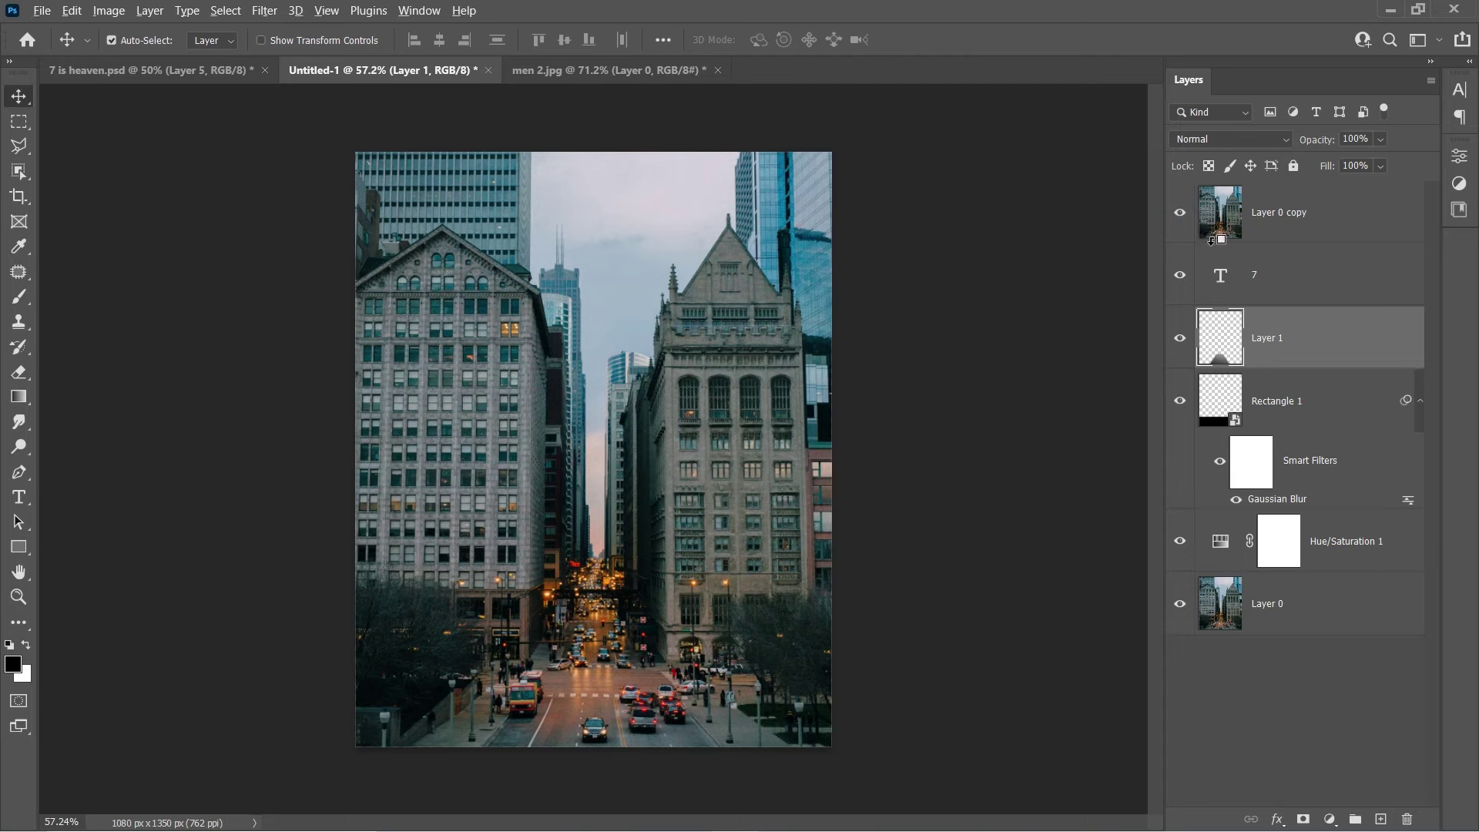
left_click(1211, 241, "alt")
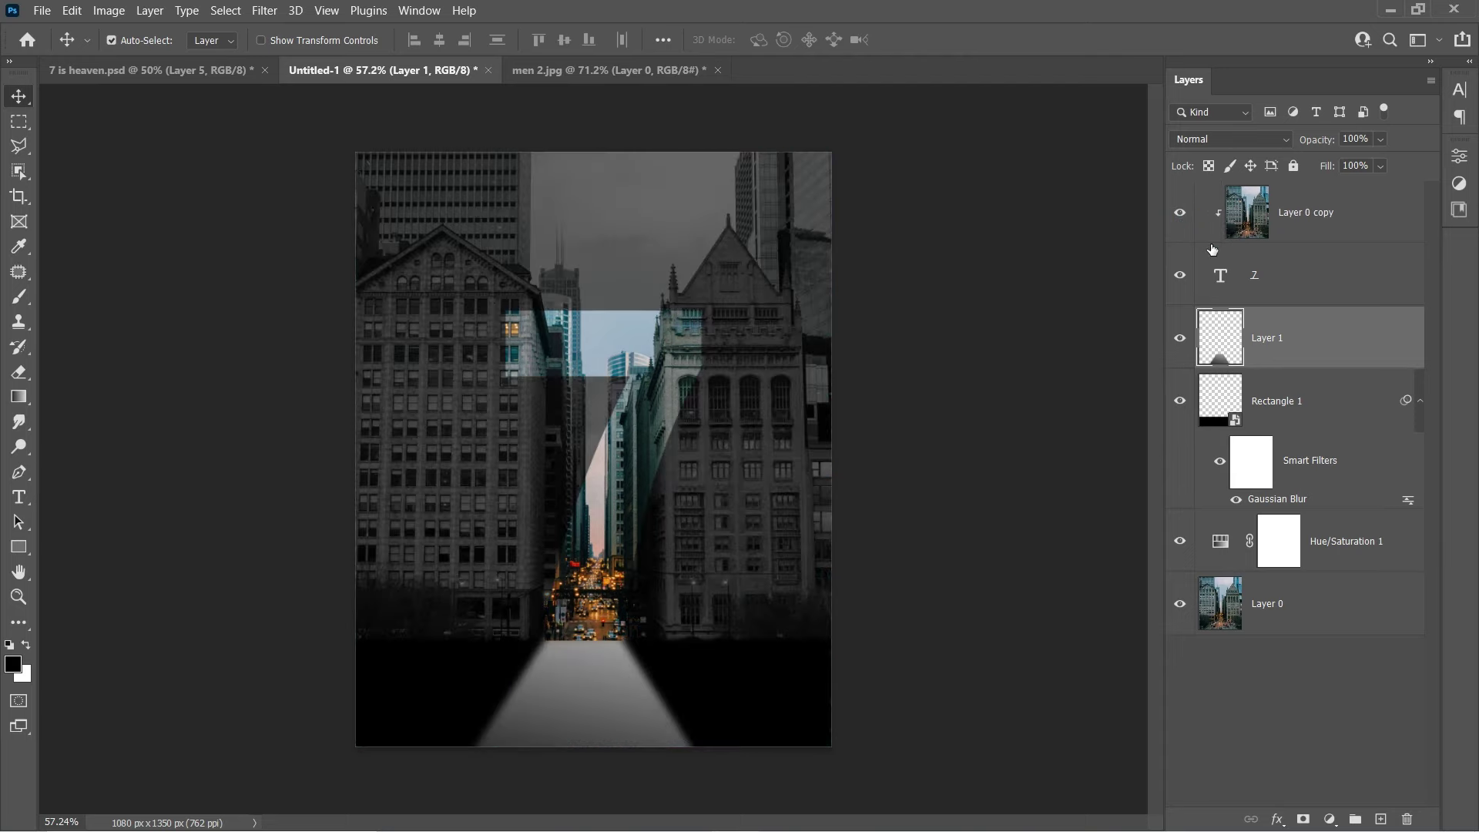
left_click(1317, 273)
left_click(1276, 819)
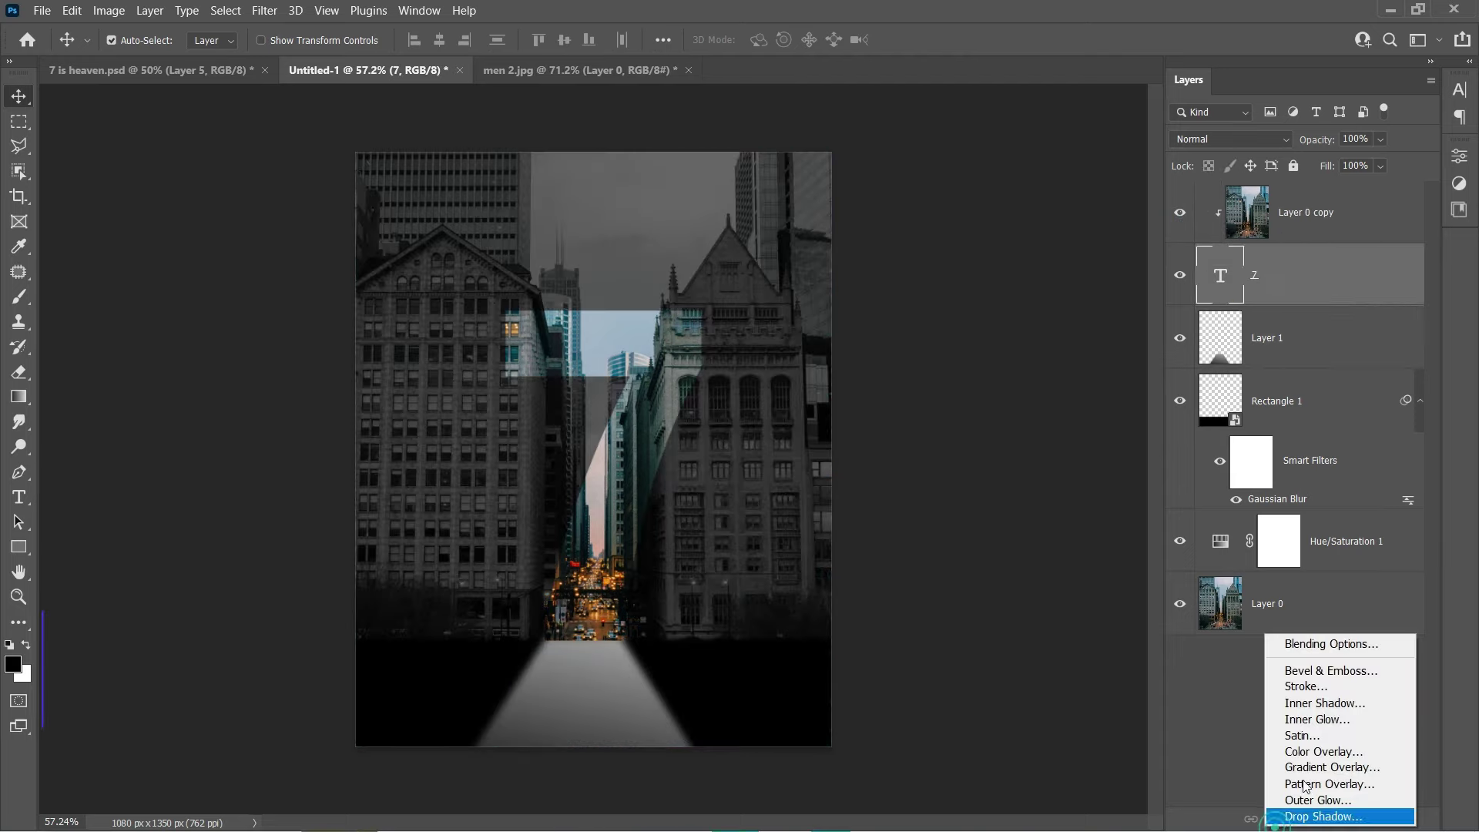
Apply Bevel & Emboss, Inner Glow and Outer Glow layer styles to the 7
left_click(1331, 670)
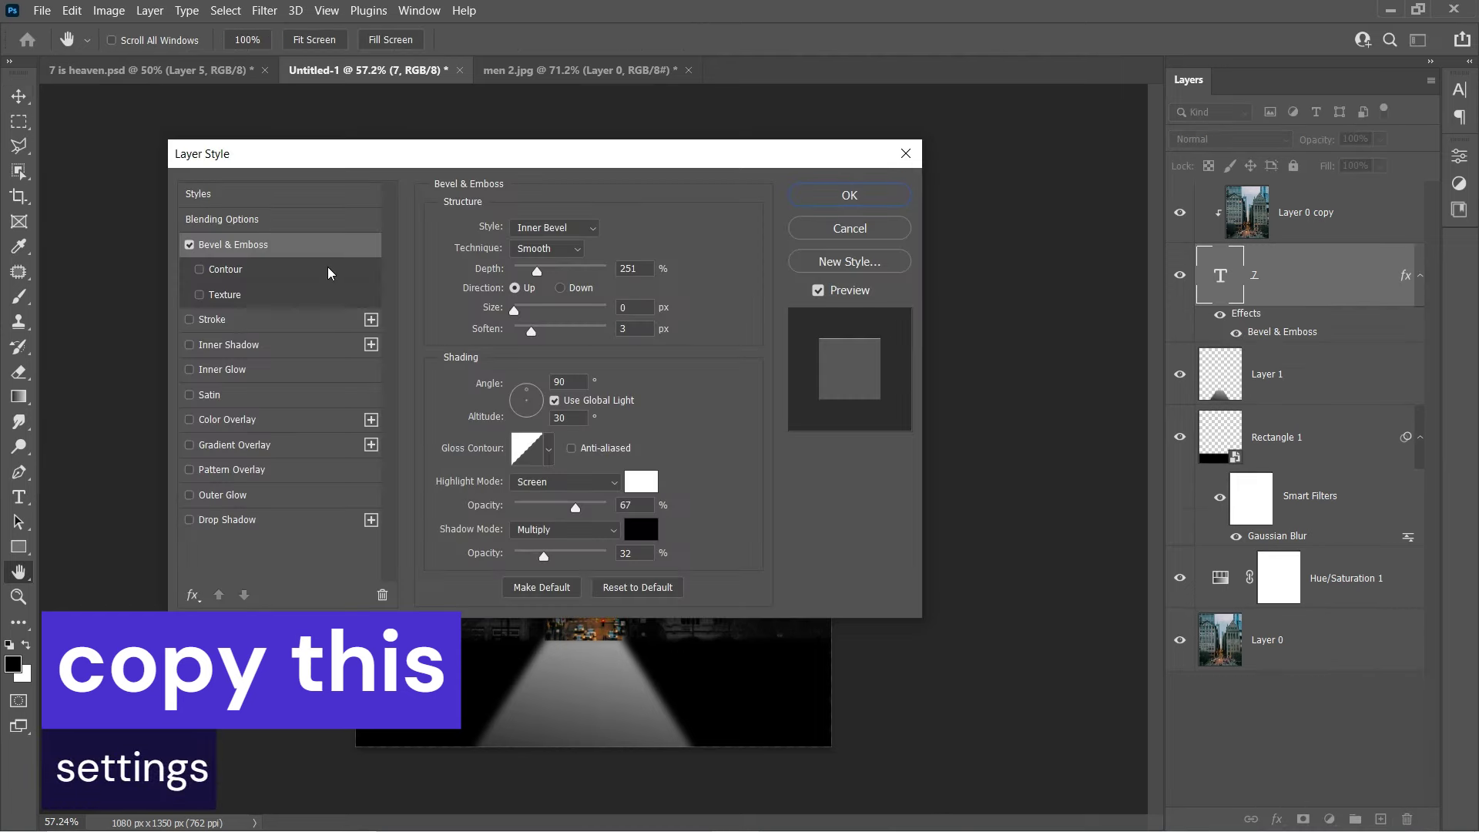
left_click_drag(616, 158, 733, 156)
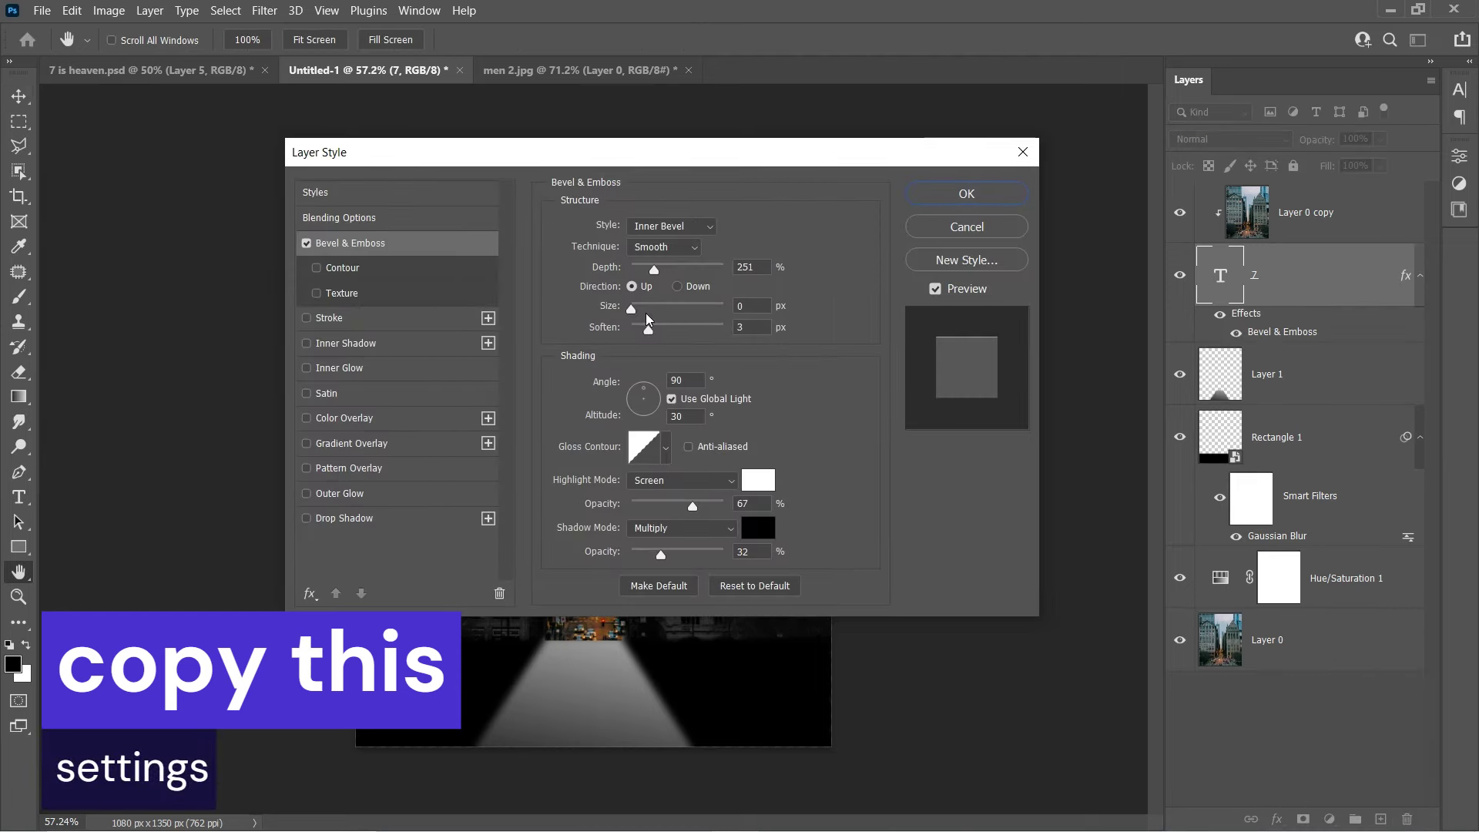
left_click(339, 367)
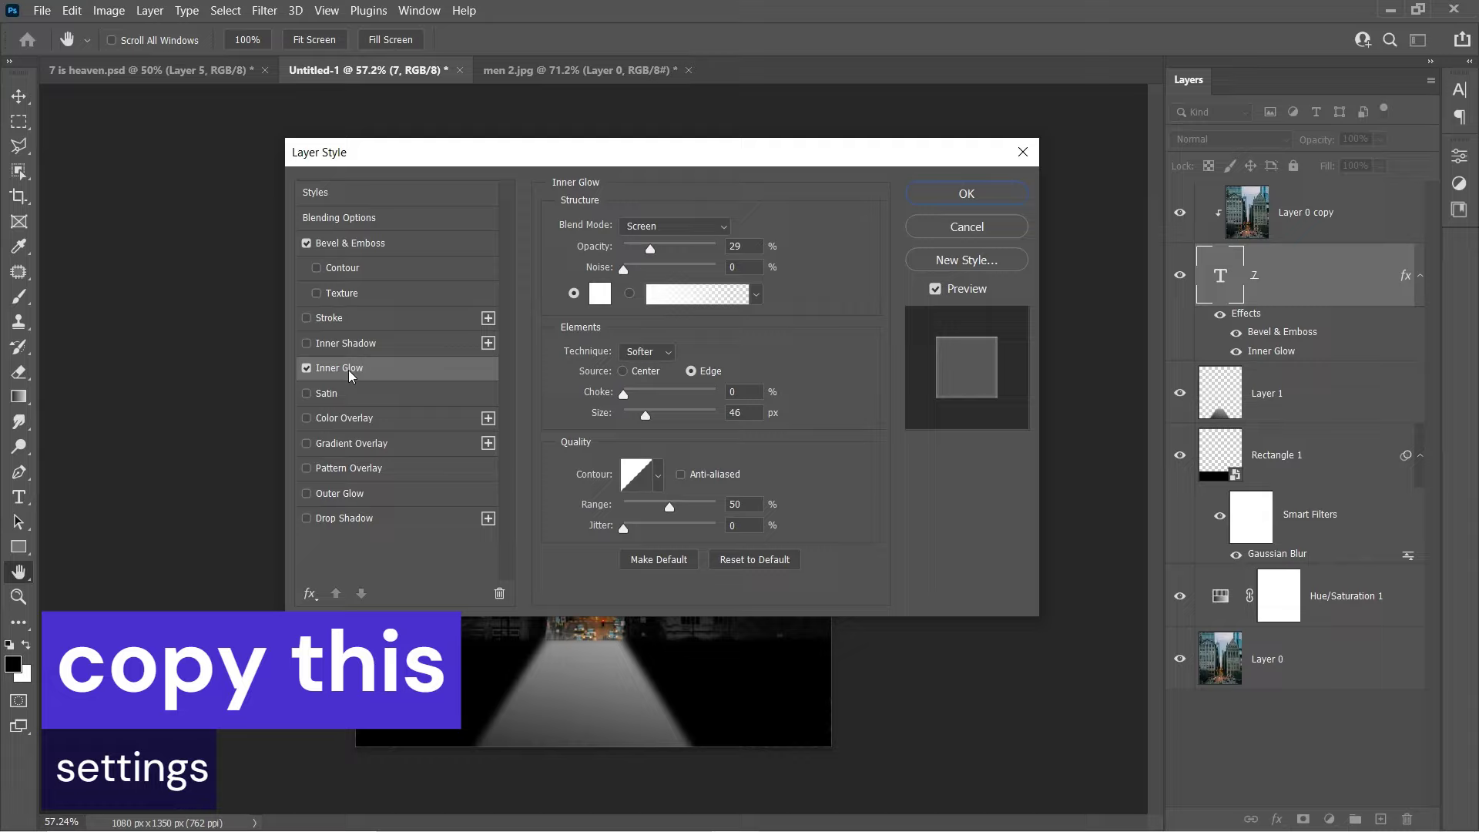
left_click(339, 493)
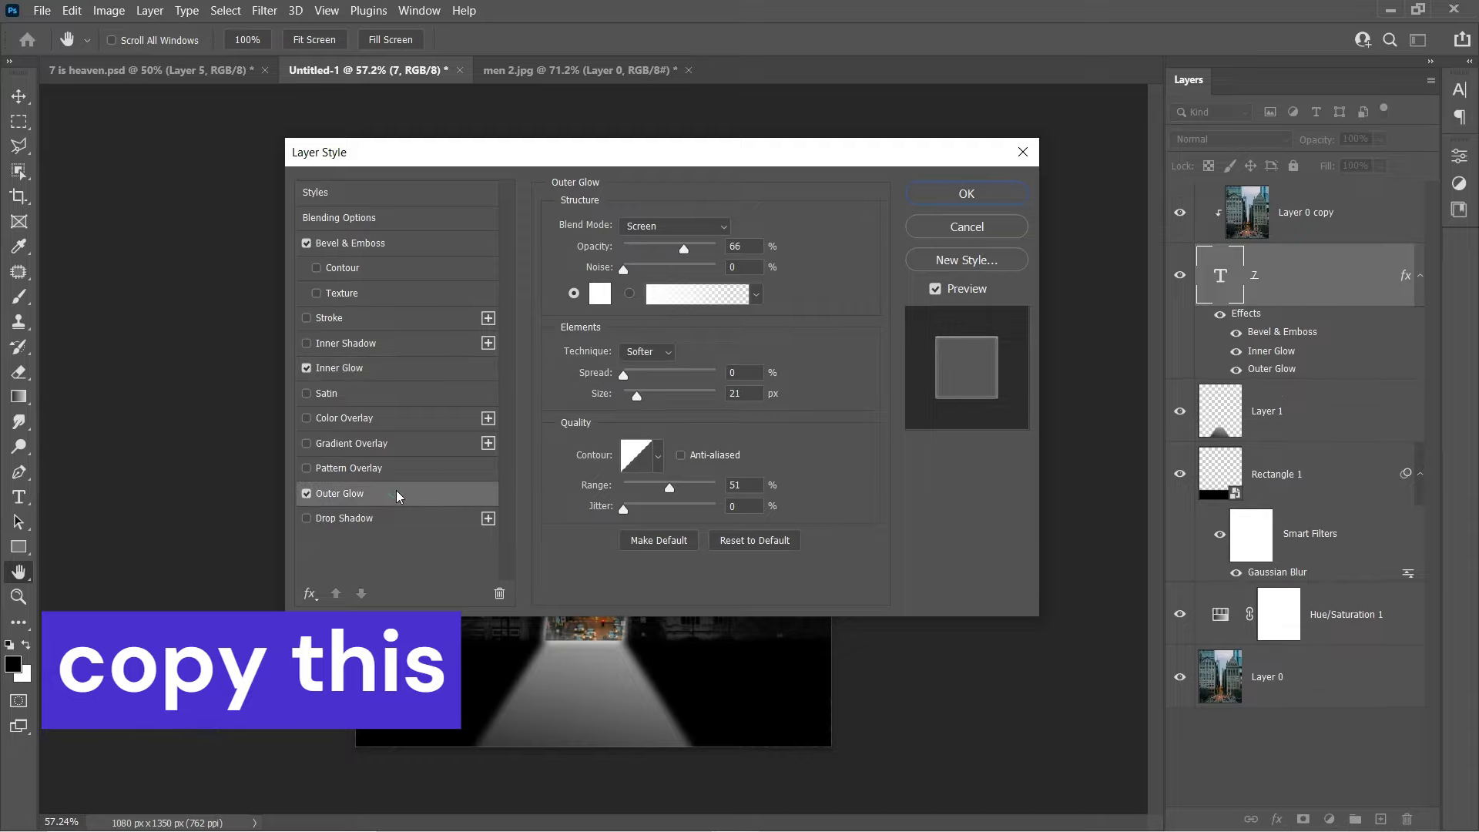
left_click(966, 193)
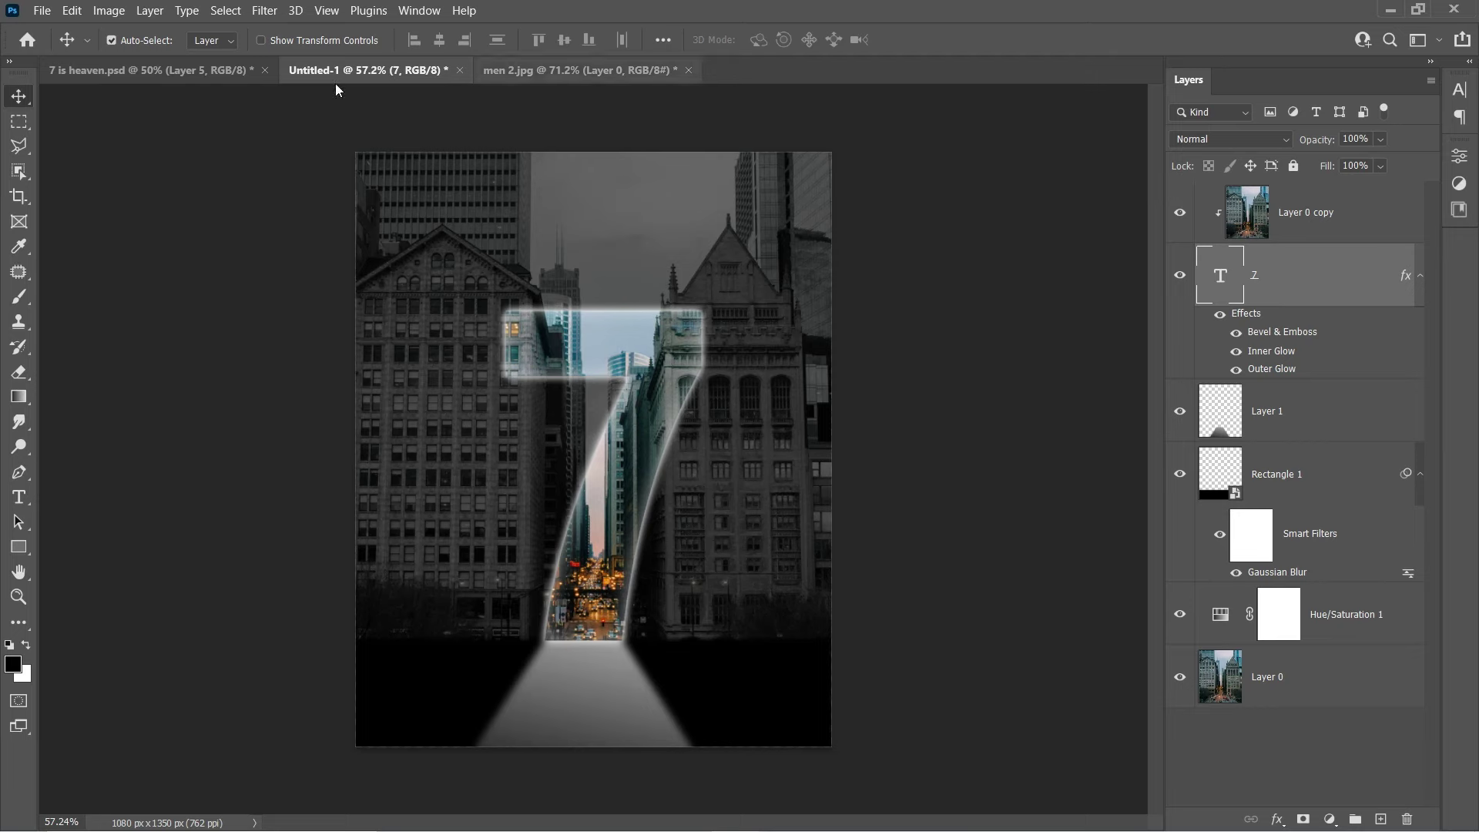
Bring the silhouette from men 2.jpg into the poster, scaled to about 17% at the 7's base
left_click(552, 70)
left_click_drag(602, 373, 385, 74)
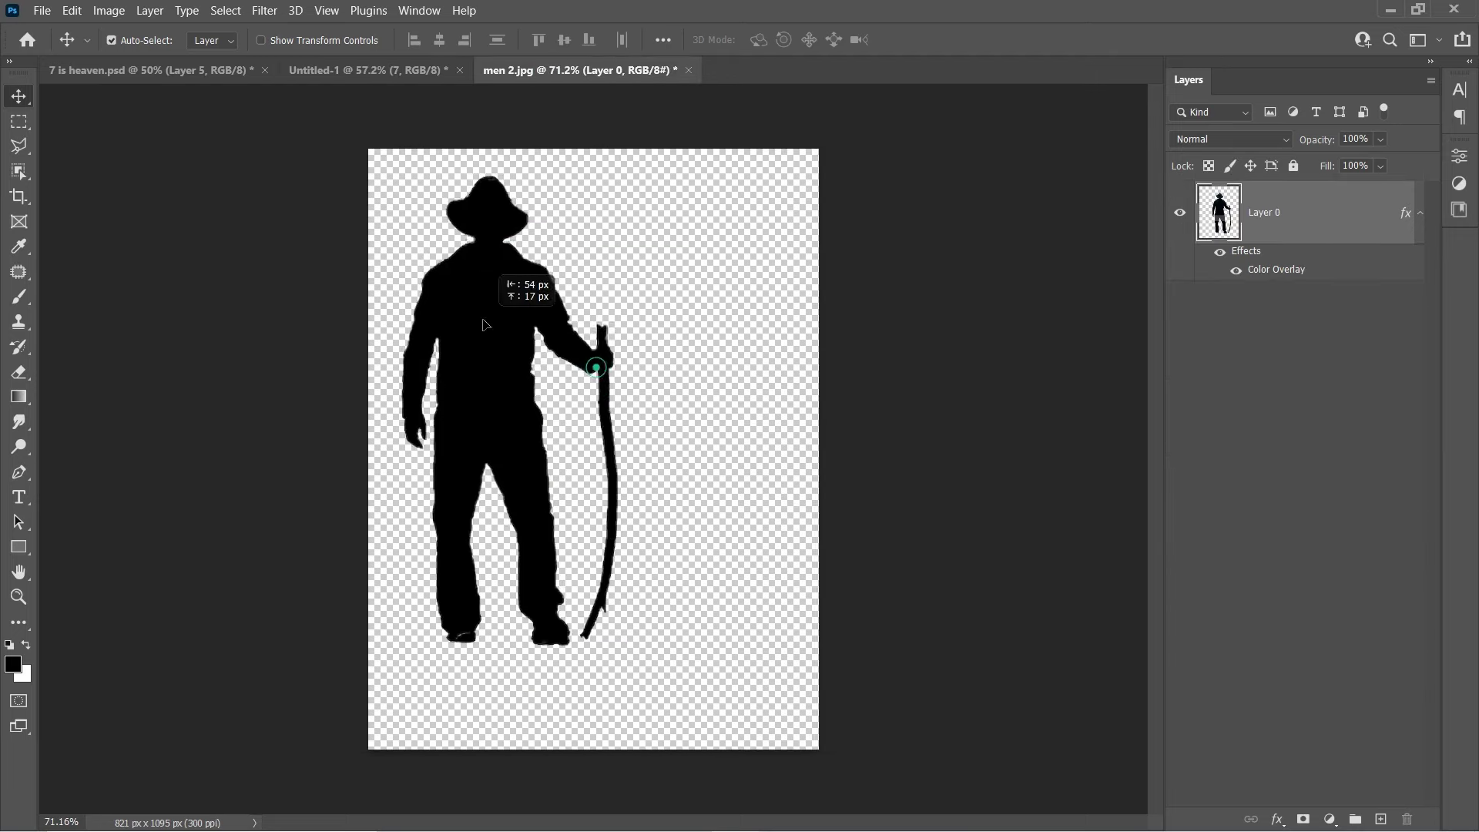
left_click_drag(583, 656, 596, 482)
key("ctrl+t")
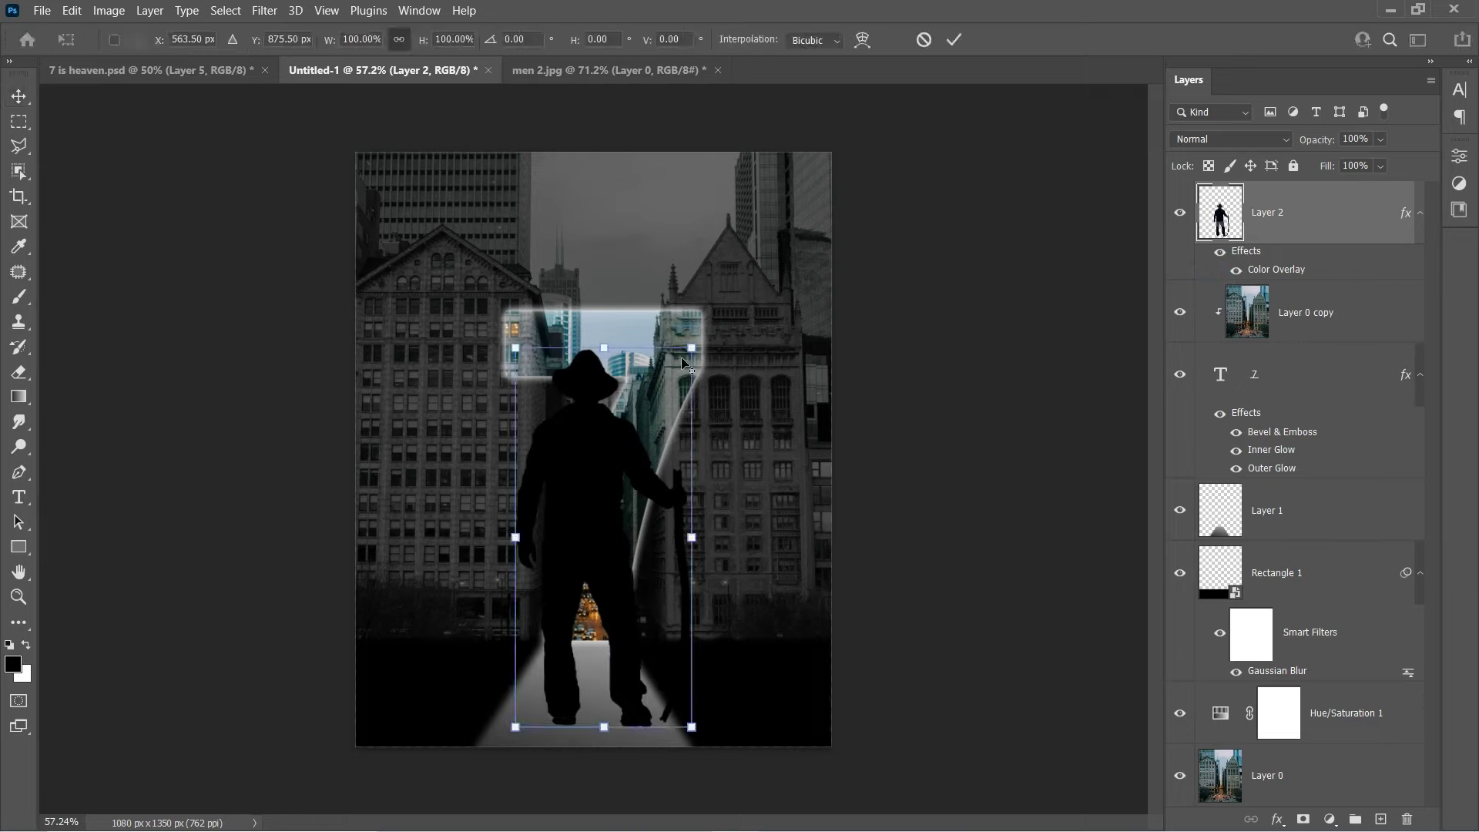
mouse_move(698, 342)
left_mouse_down()
mouse_move(619, 475)
mouse_move(580, 606)
left_mouse_up()
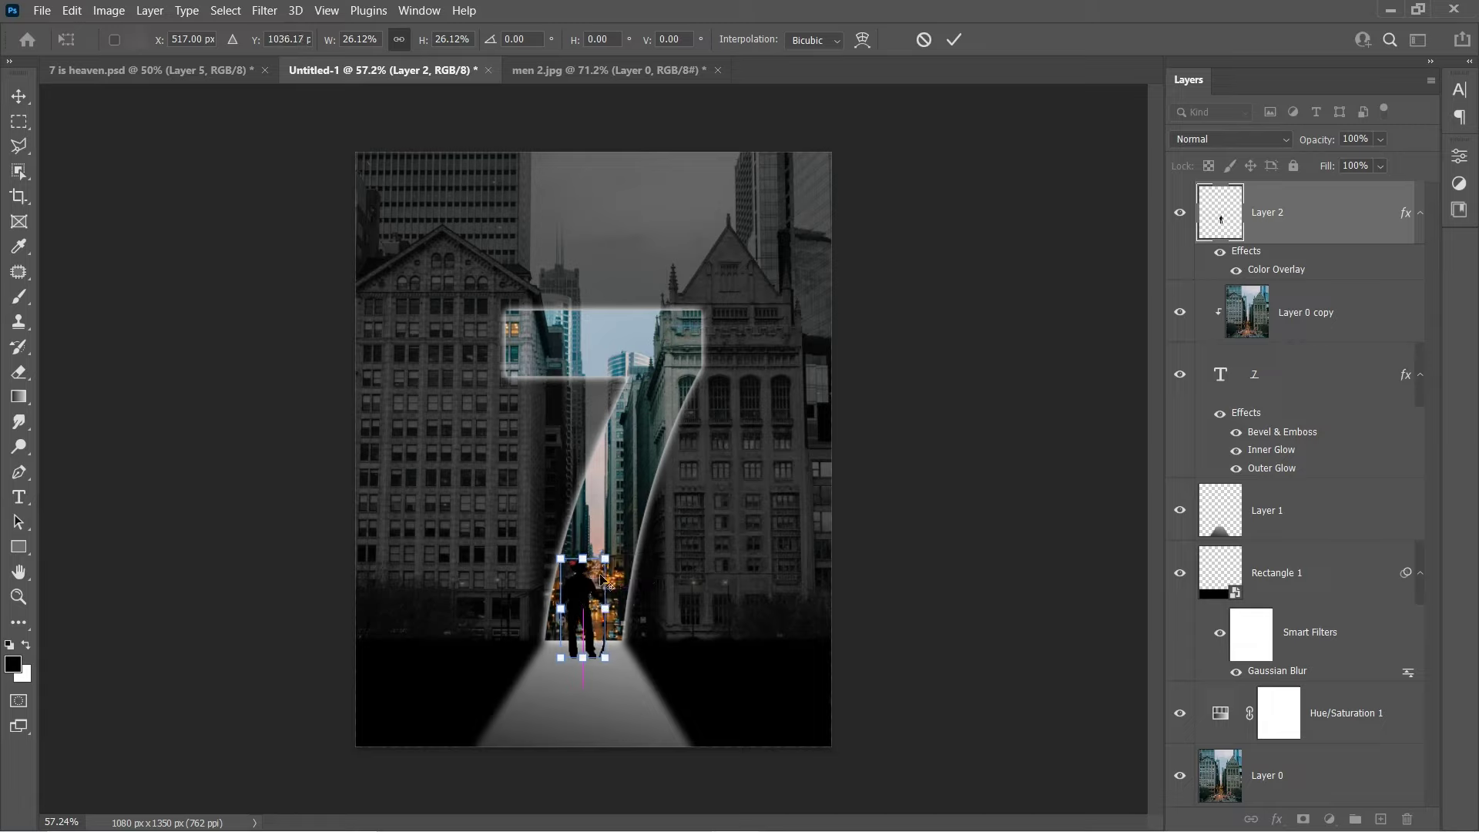
left_click_drag(604, 555, 576, 638)
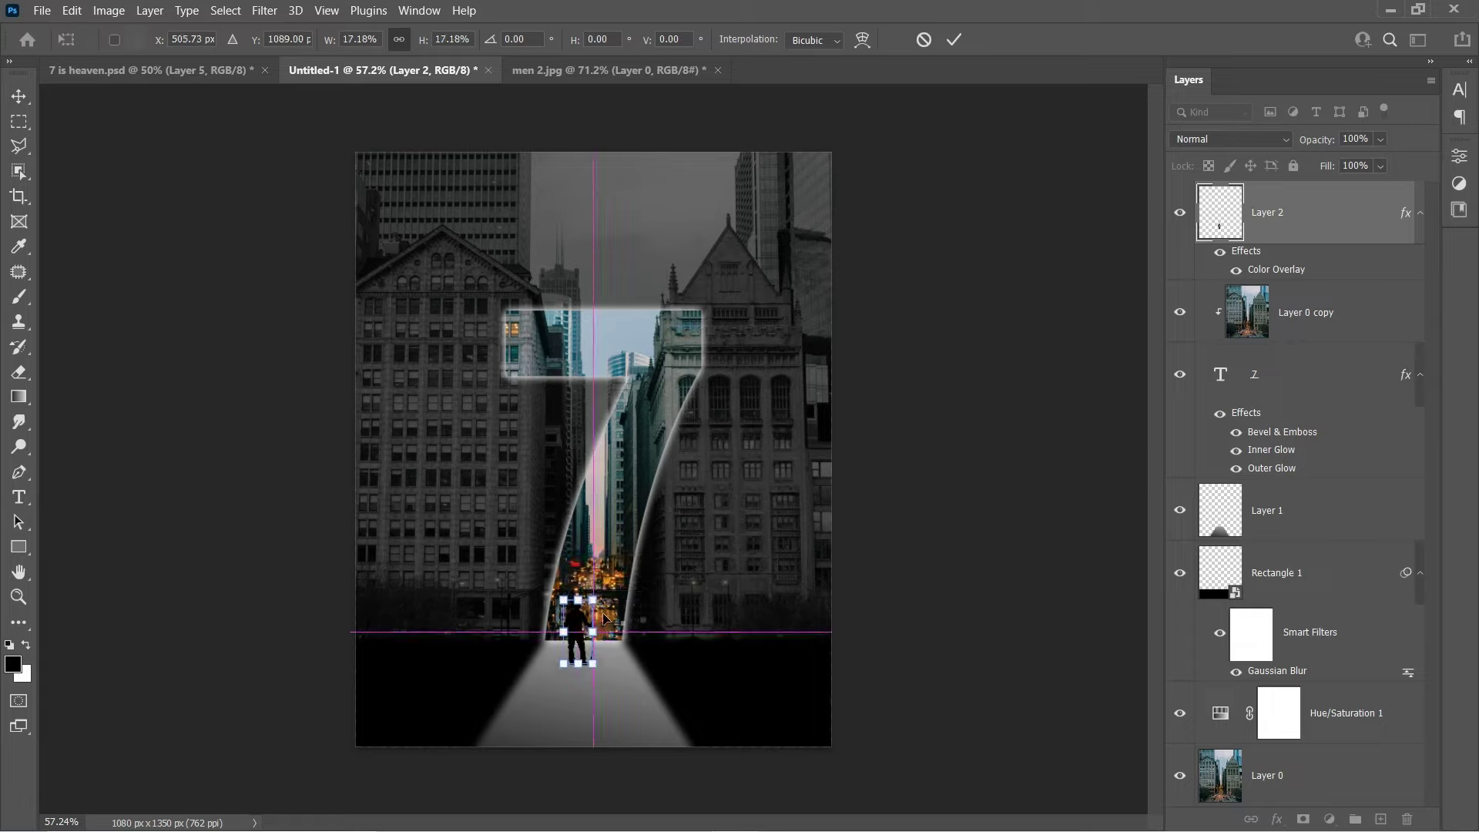
left_click(954, 39)
Duplicate the silhouette, flip the copy vertically and move it below the man's feet
left_click(1311, 223)
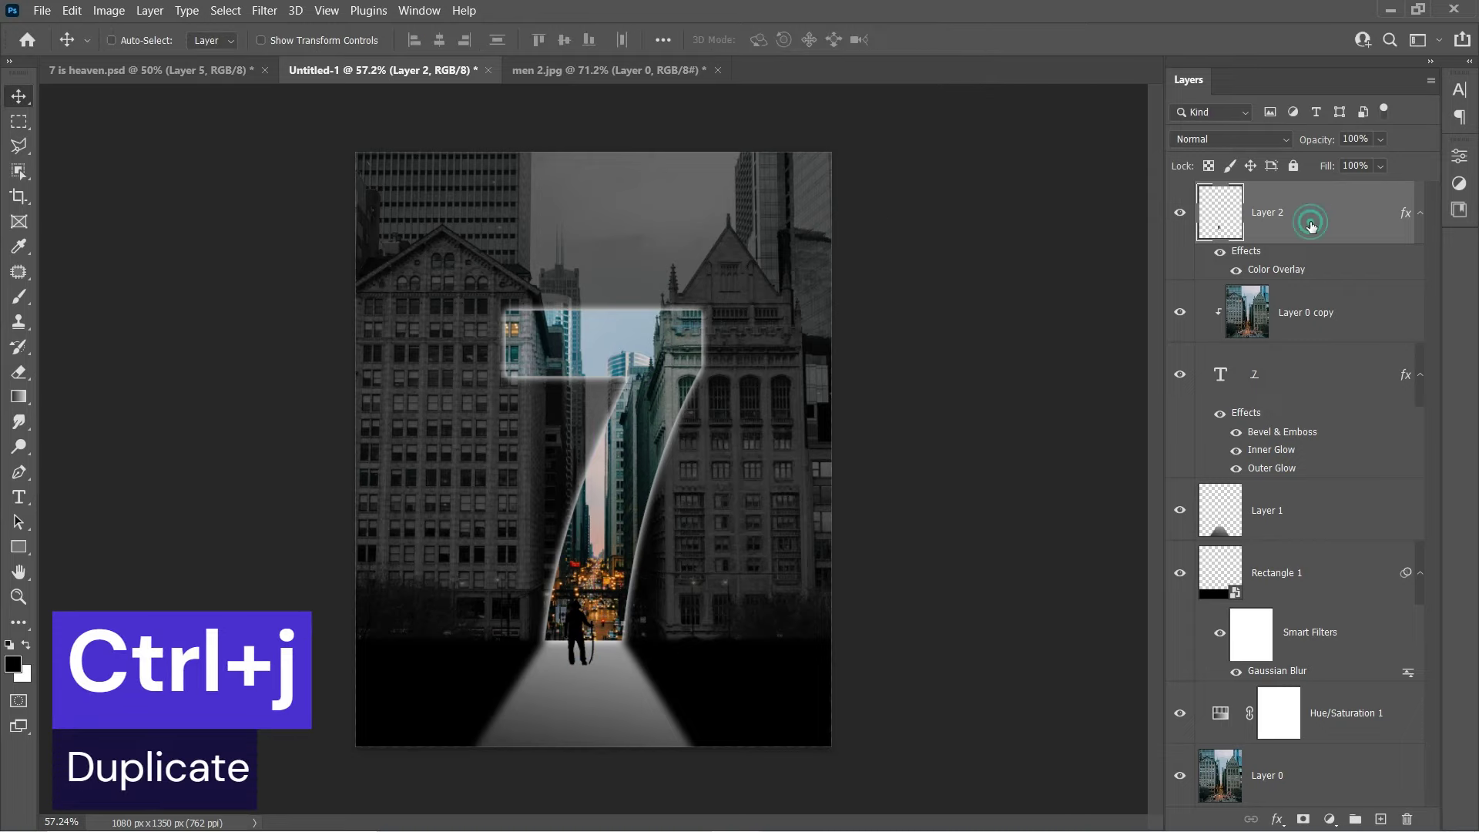
key("ctrl+j")
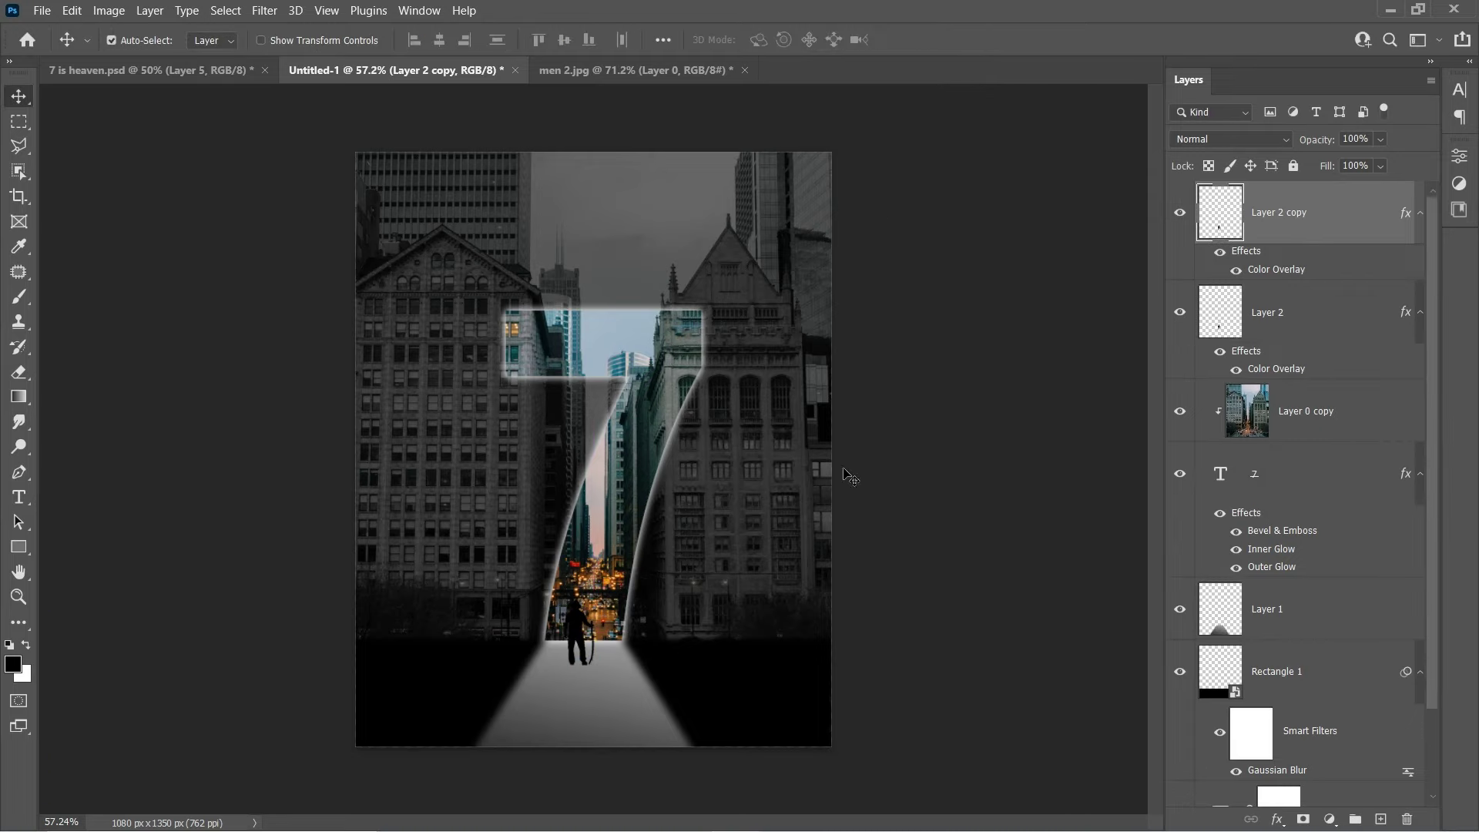
key("ctrl+t")
right_click(576, 633)
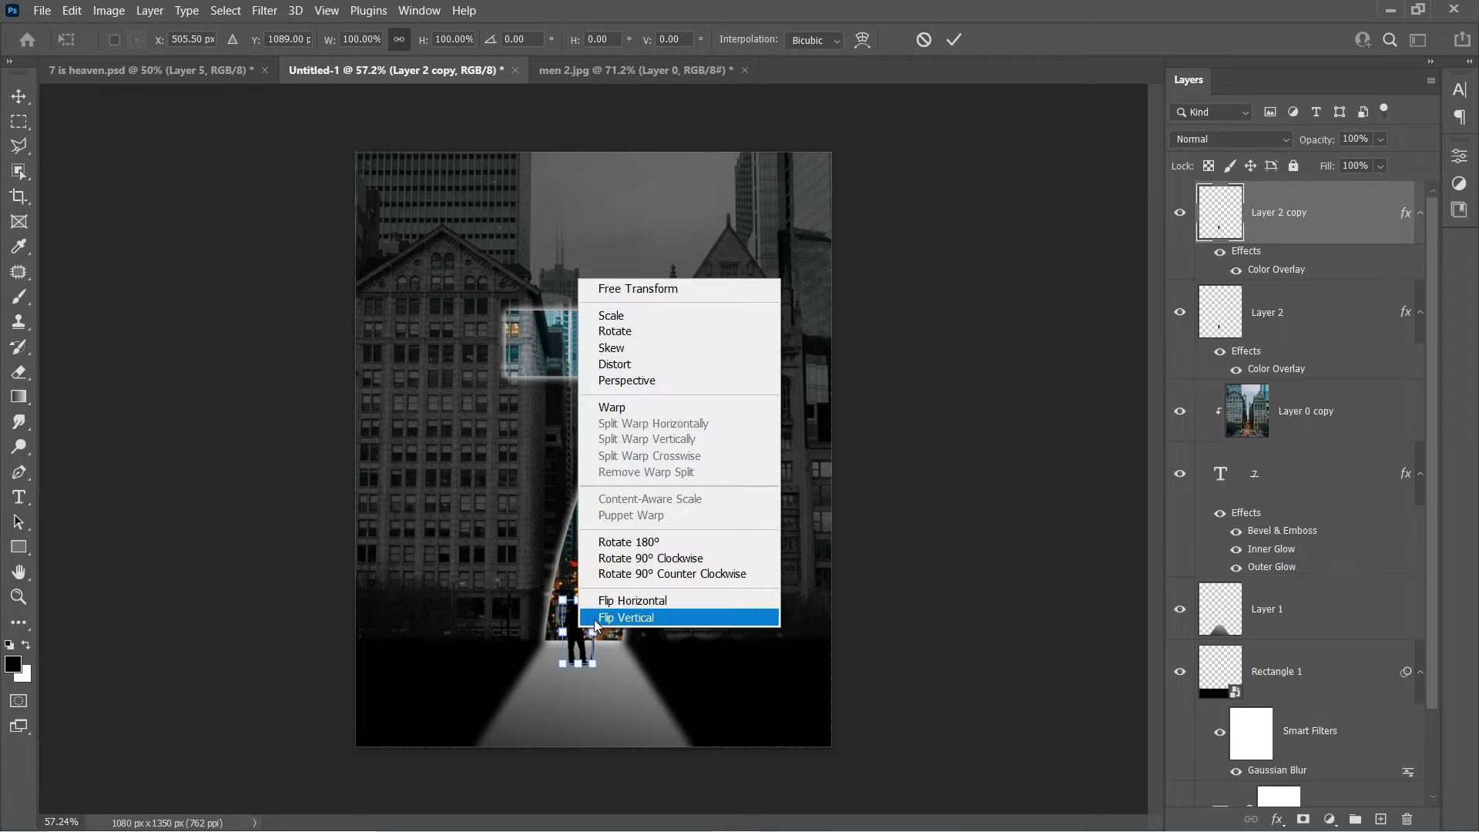
left_click(600, 627)
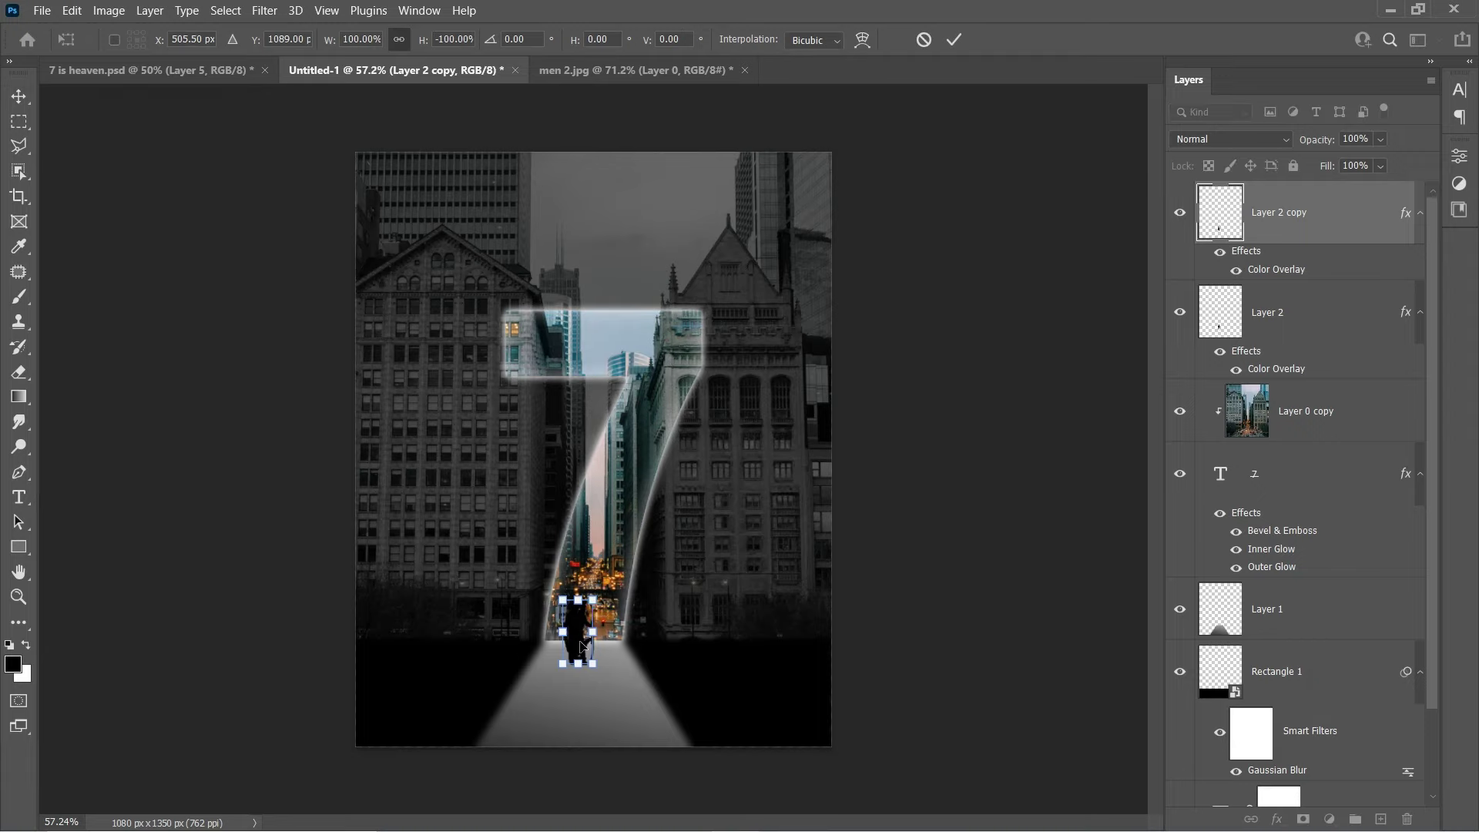
left_click_drag(581, 645, 580, 704)
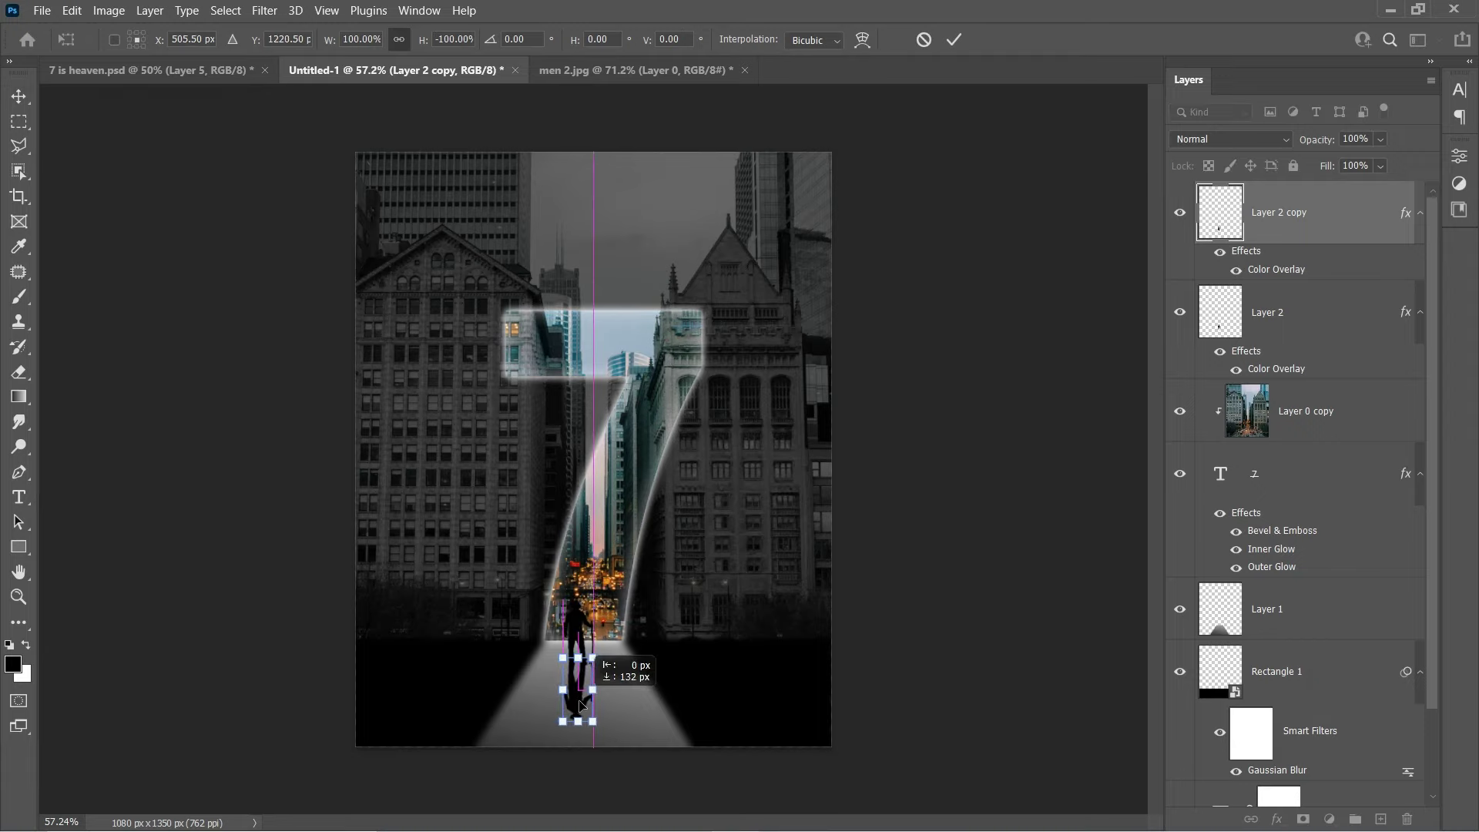
Reshape the flipped copy into a longer, skewed shadow stretching toward the bottom
right_click(581, 704)
left_click(674, 472)
mouse_move(593, 721)
left_mouse_down()
mouse_move(598, 746)
mouse_move(670, 765)
left_mouse_up()
right_click(583, 705)
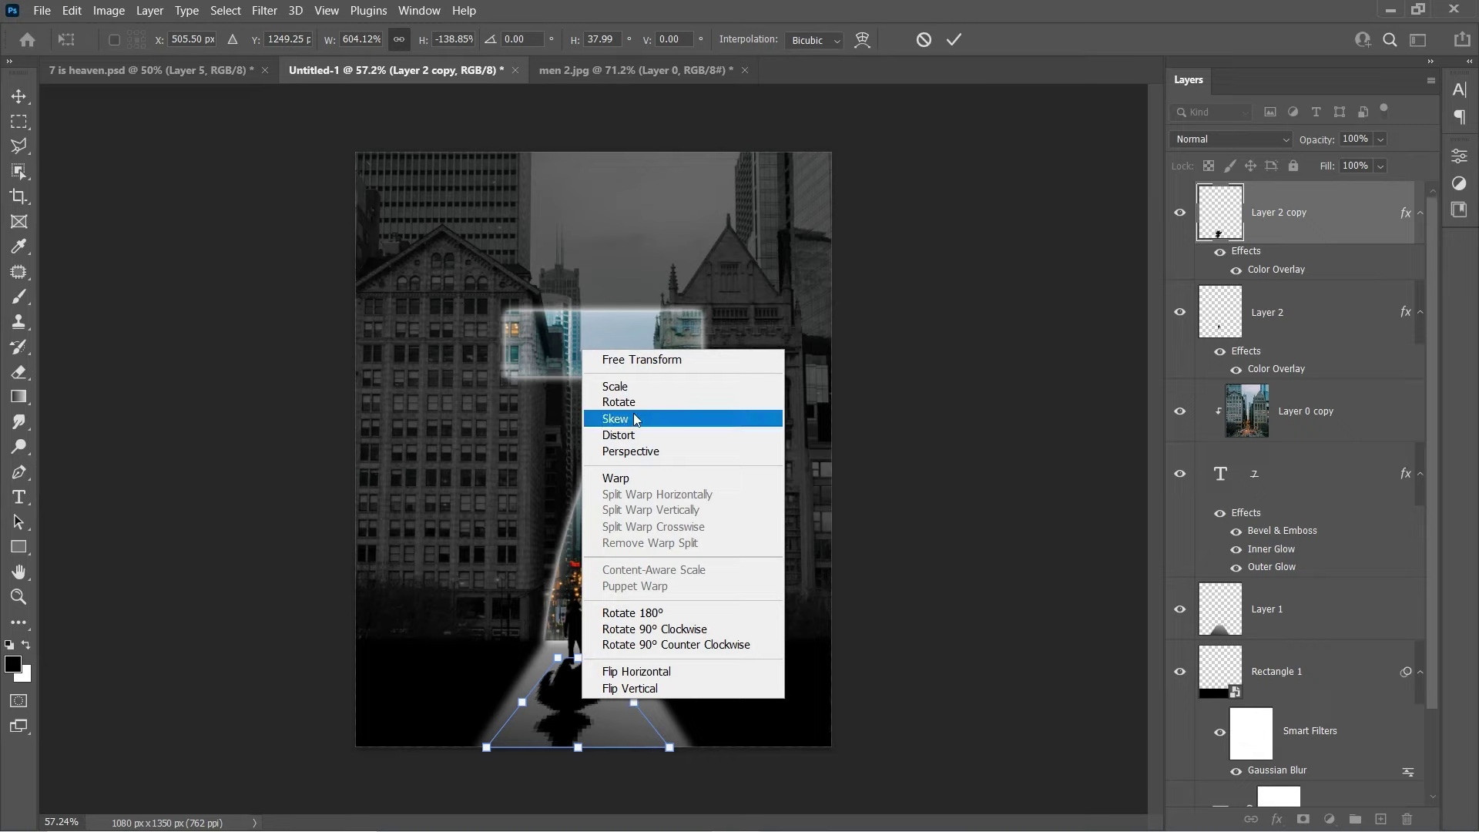
left_click(616, 385)
left_click_drag(578, 747, 576, 707)
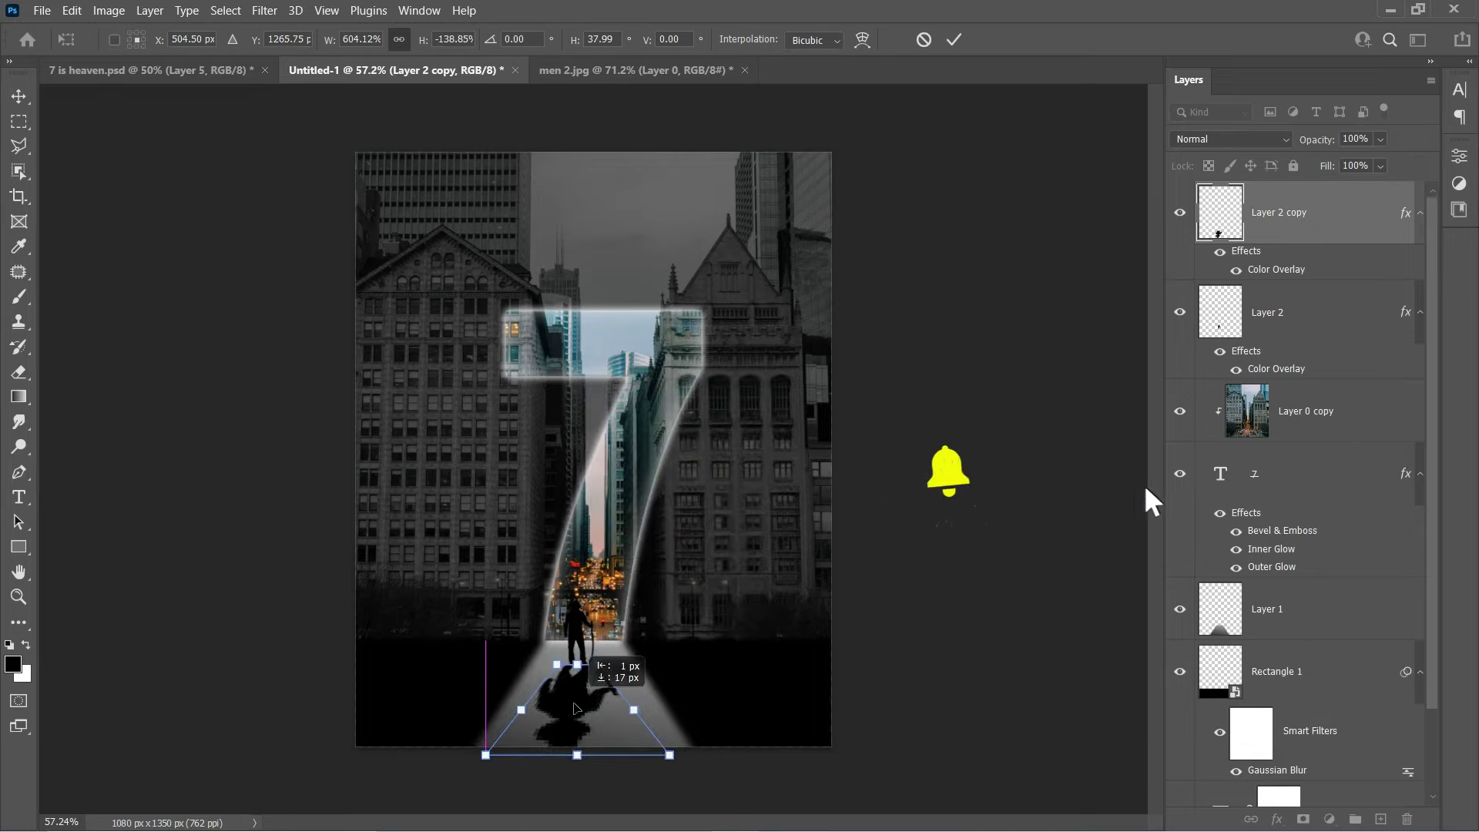
left_click(955, 42)
Fade the shadow out with a gradient layer mask and stamp all visible layers into one
key("g")
left_click_drag(550, 780, 525, 768)
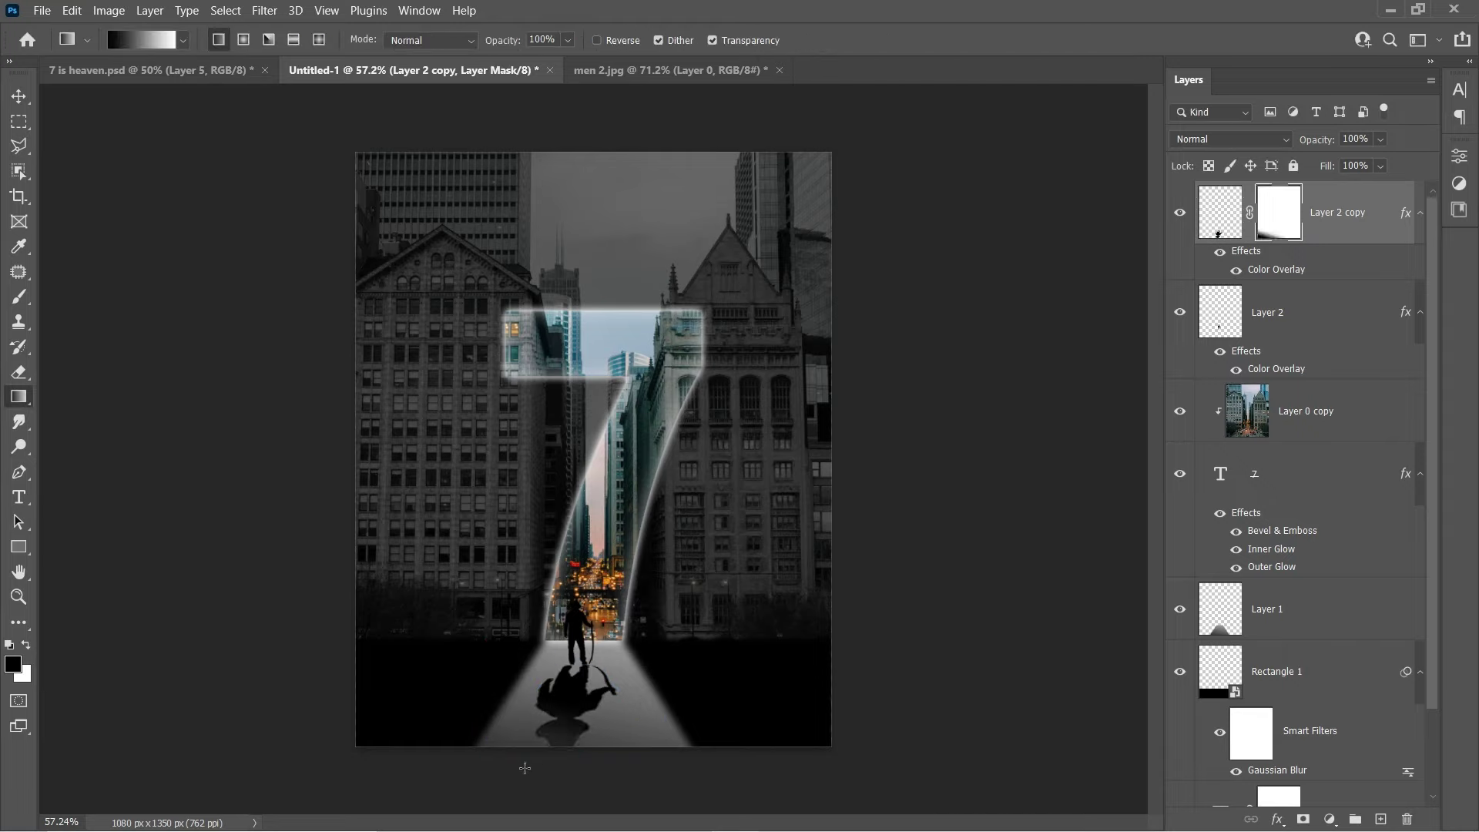
left_click_drag(437, 804, 437, 804)
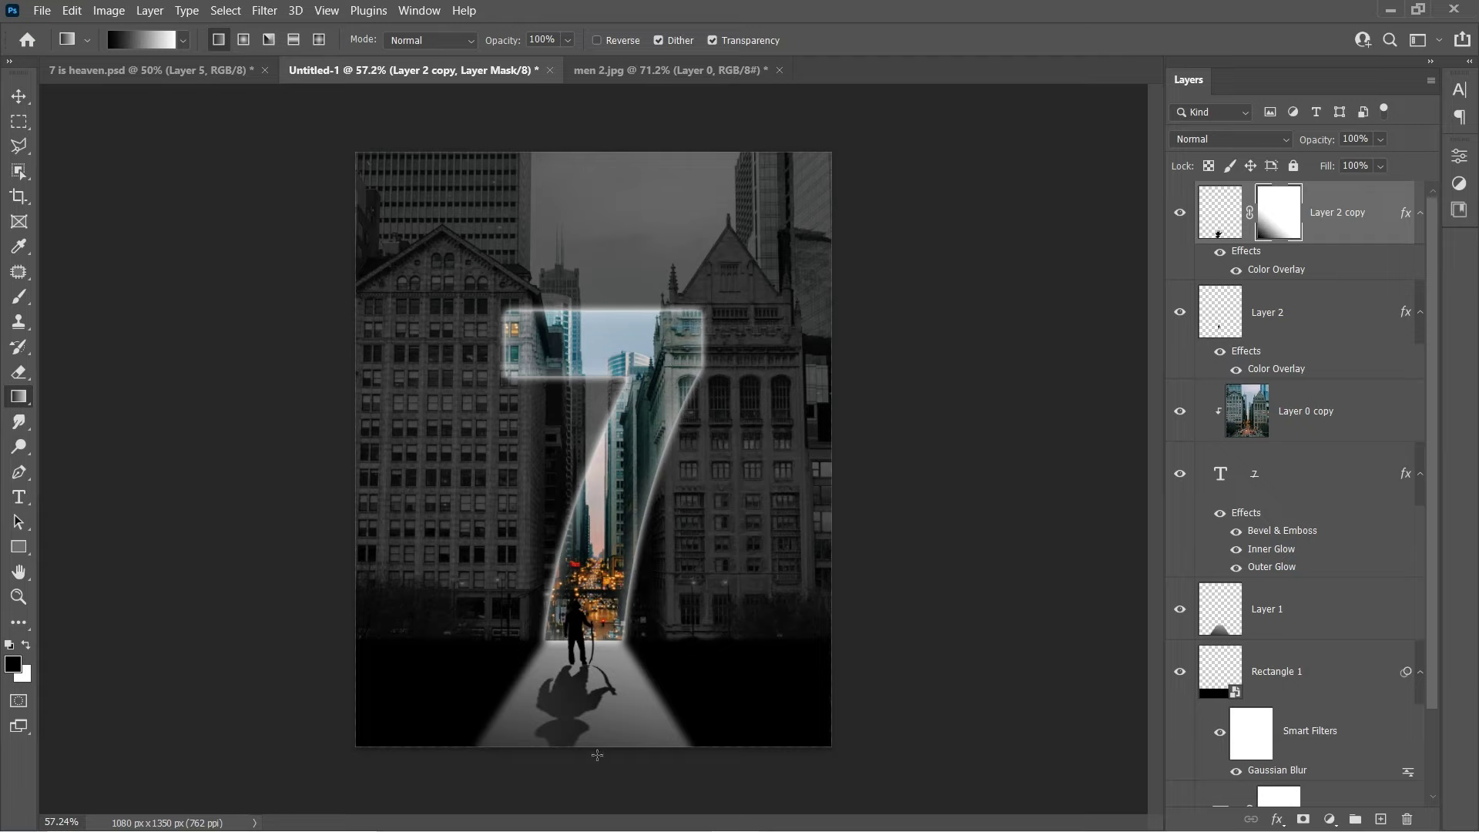
left_click(19, 96)
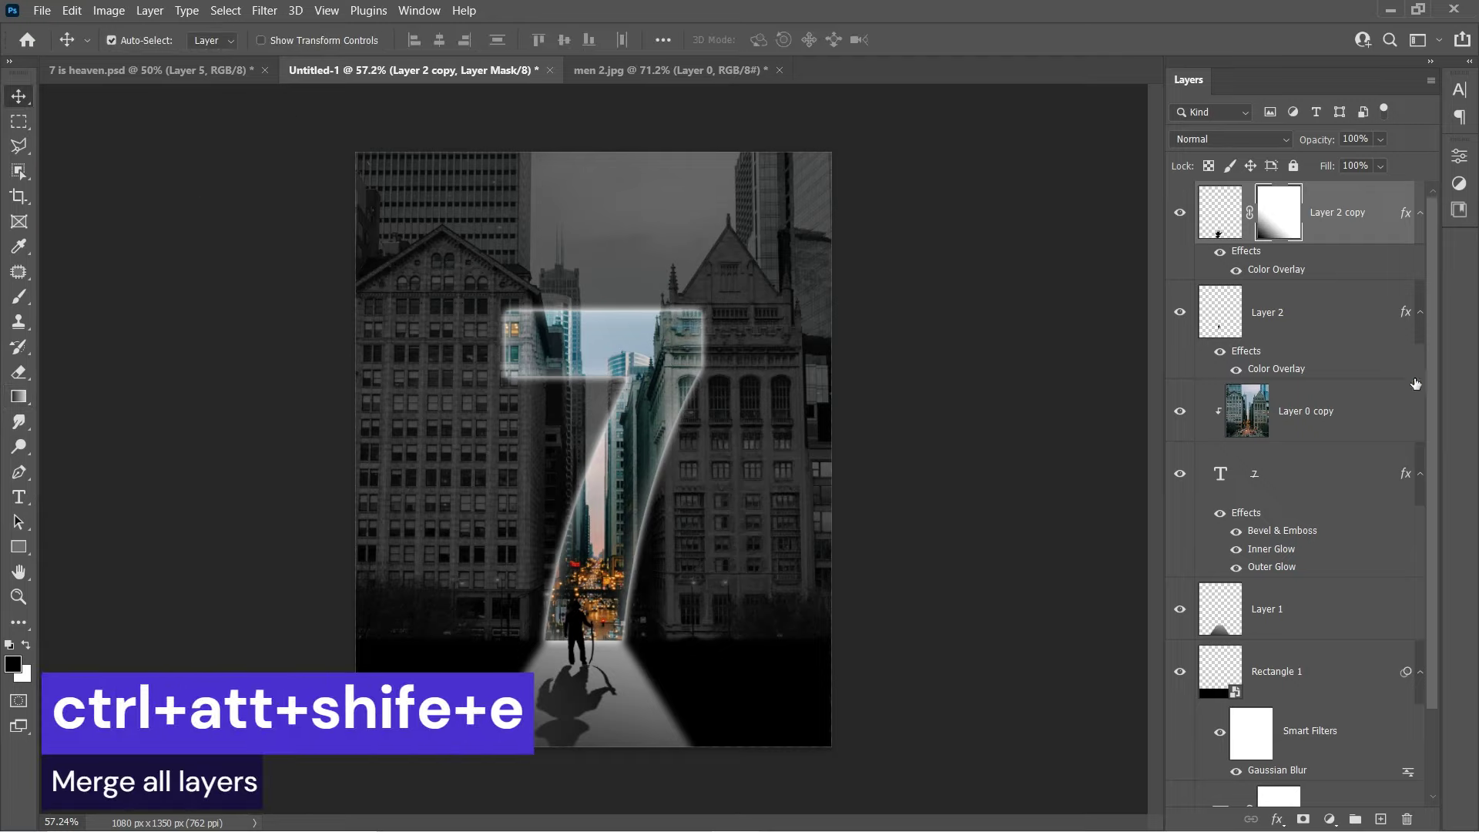
key("ctrl+alt+shift+e")
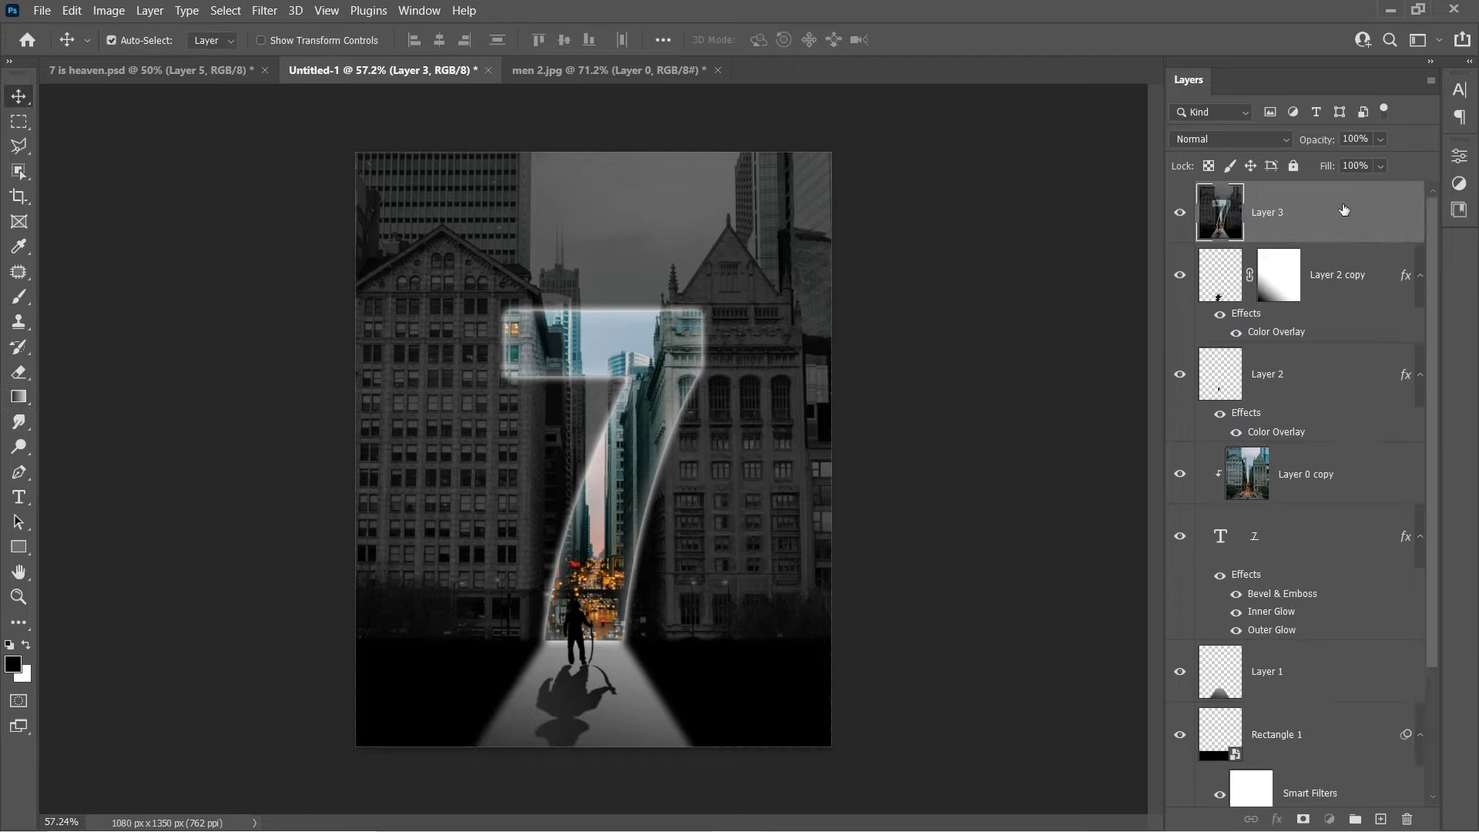
Type 'SEVEN' in 18 pt text on the poster
key("t")
left_click(539, 255)
left_click(530, 39)
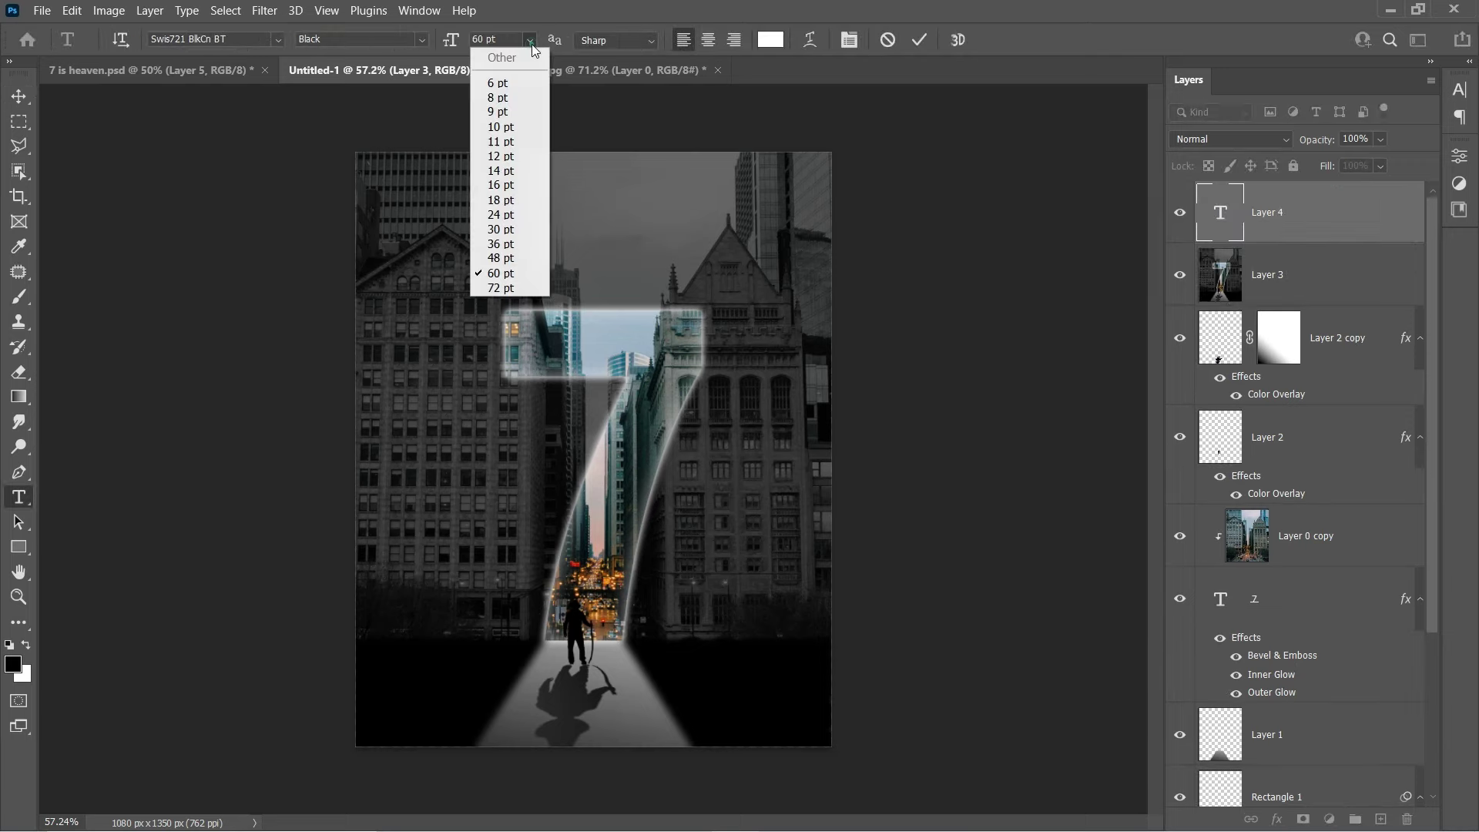
left_click(500, 199)
type("SEVEN")
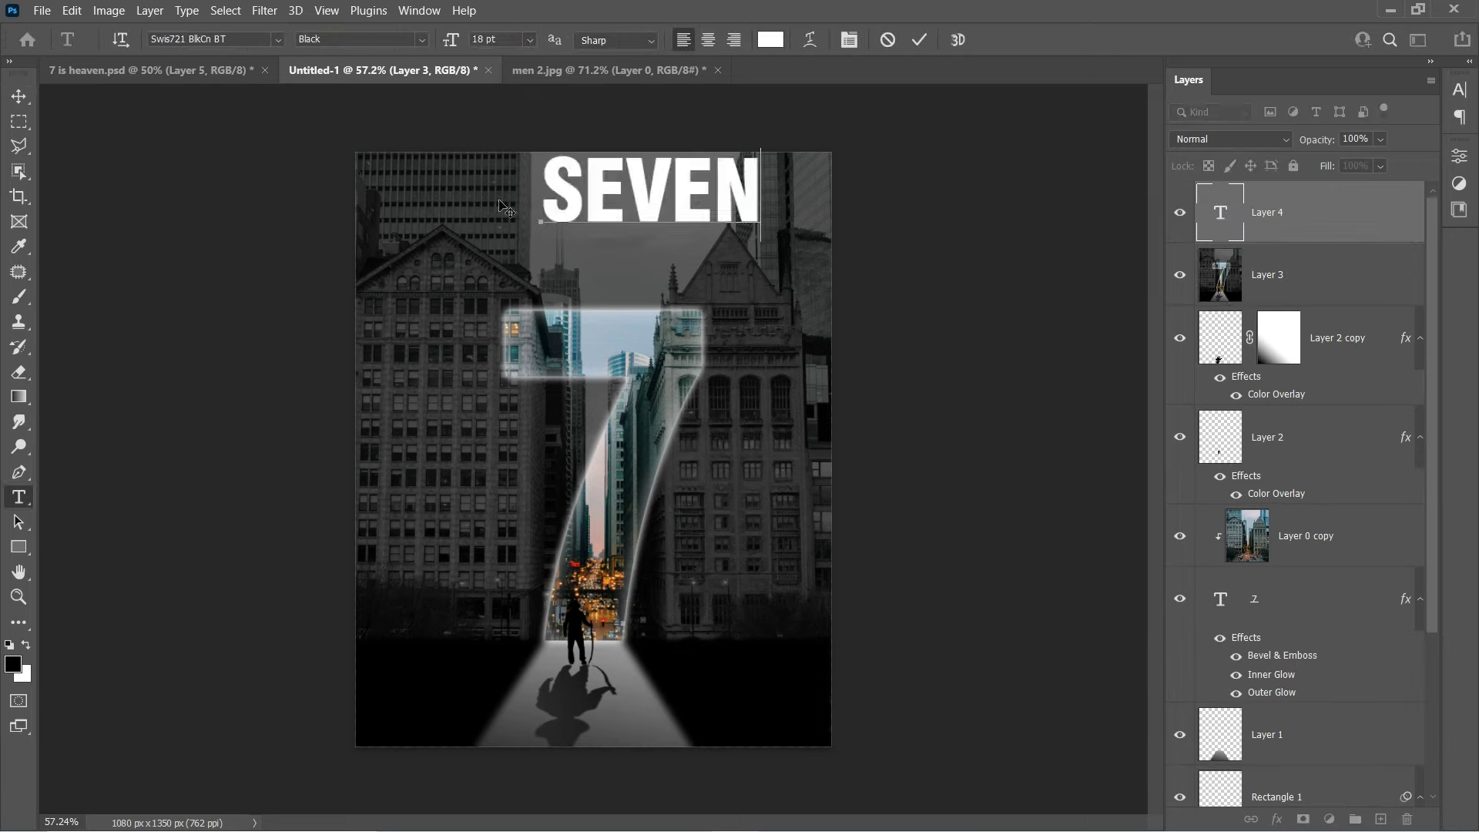
left_click(919, 40)
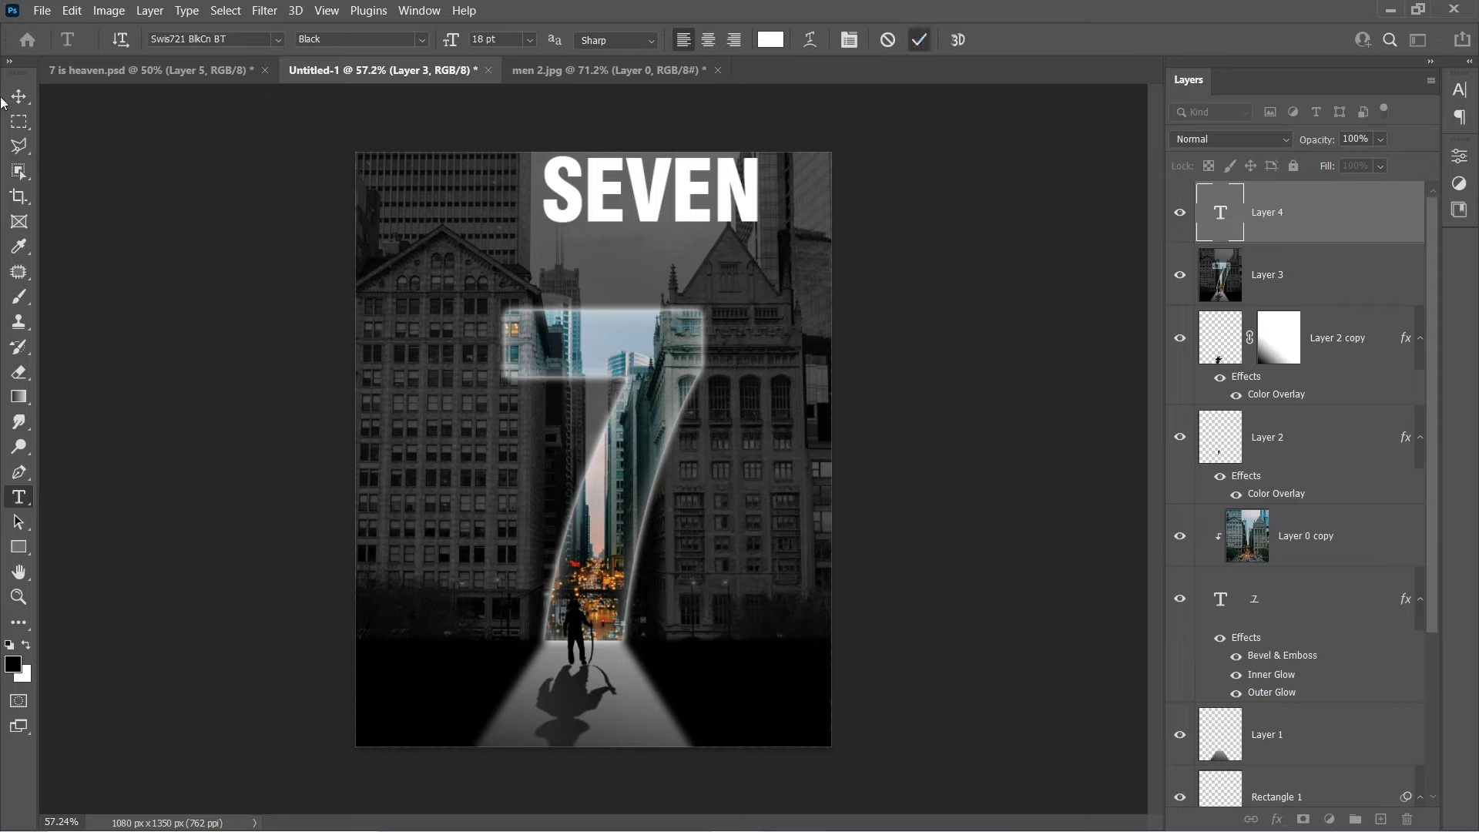
Resize the SEVEN title and centre it at the top above the 7
key("v")
mouse_move(695, 214)
left_mouse_down()
mouse_move(651, 249)
mouse_move(782, 230)
mouse_move(685, 227)
left_mouse_up()
key("ctrl+t")
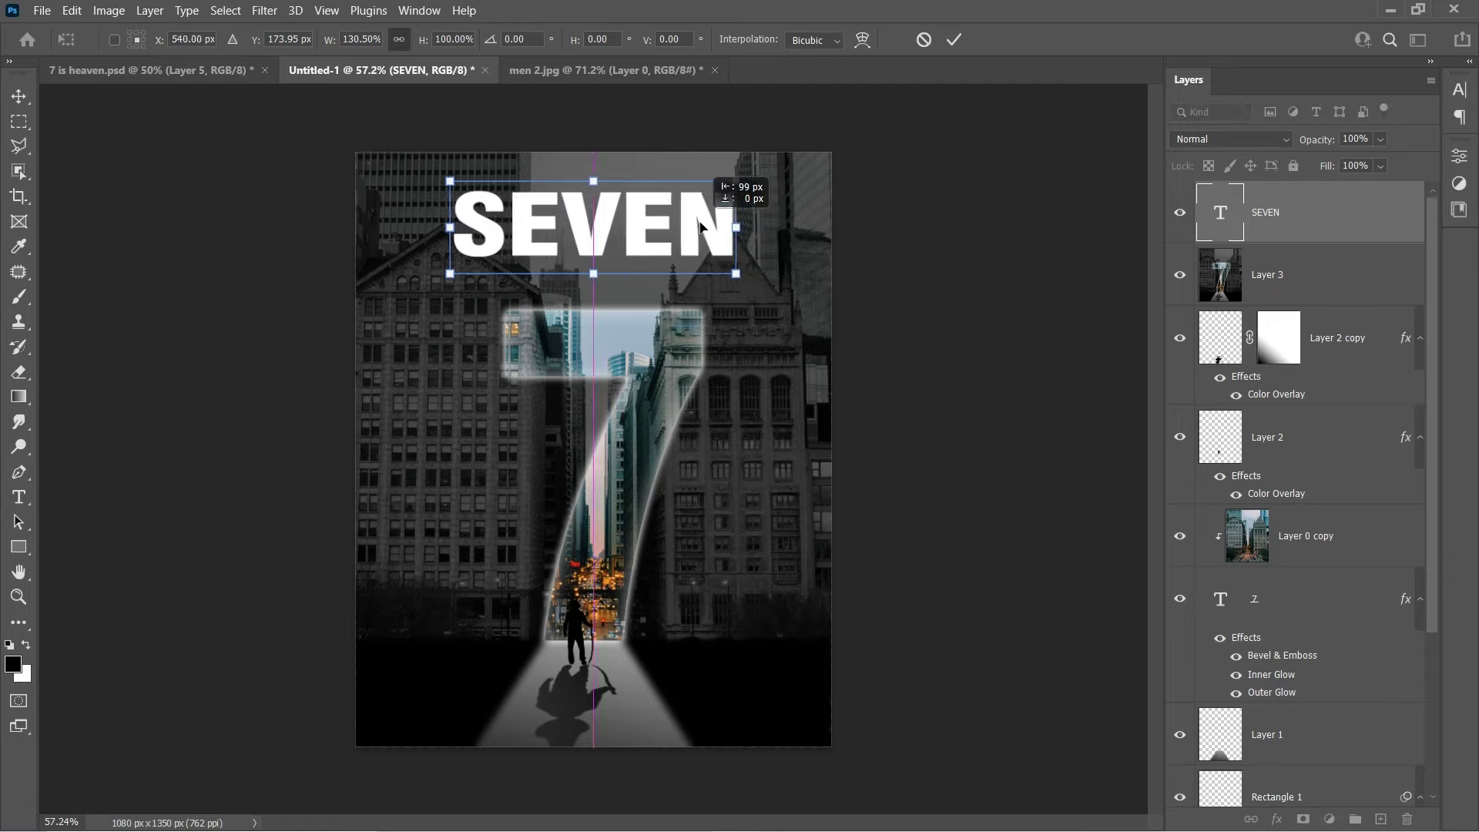
left_click_drag(747, 271, 725, 261)
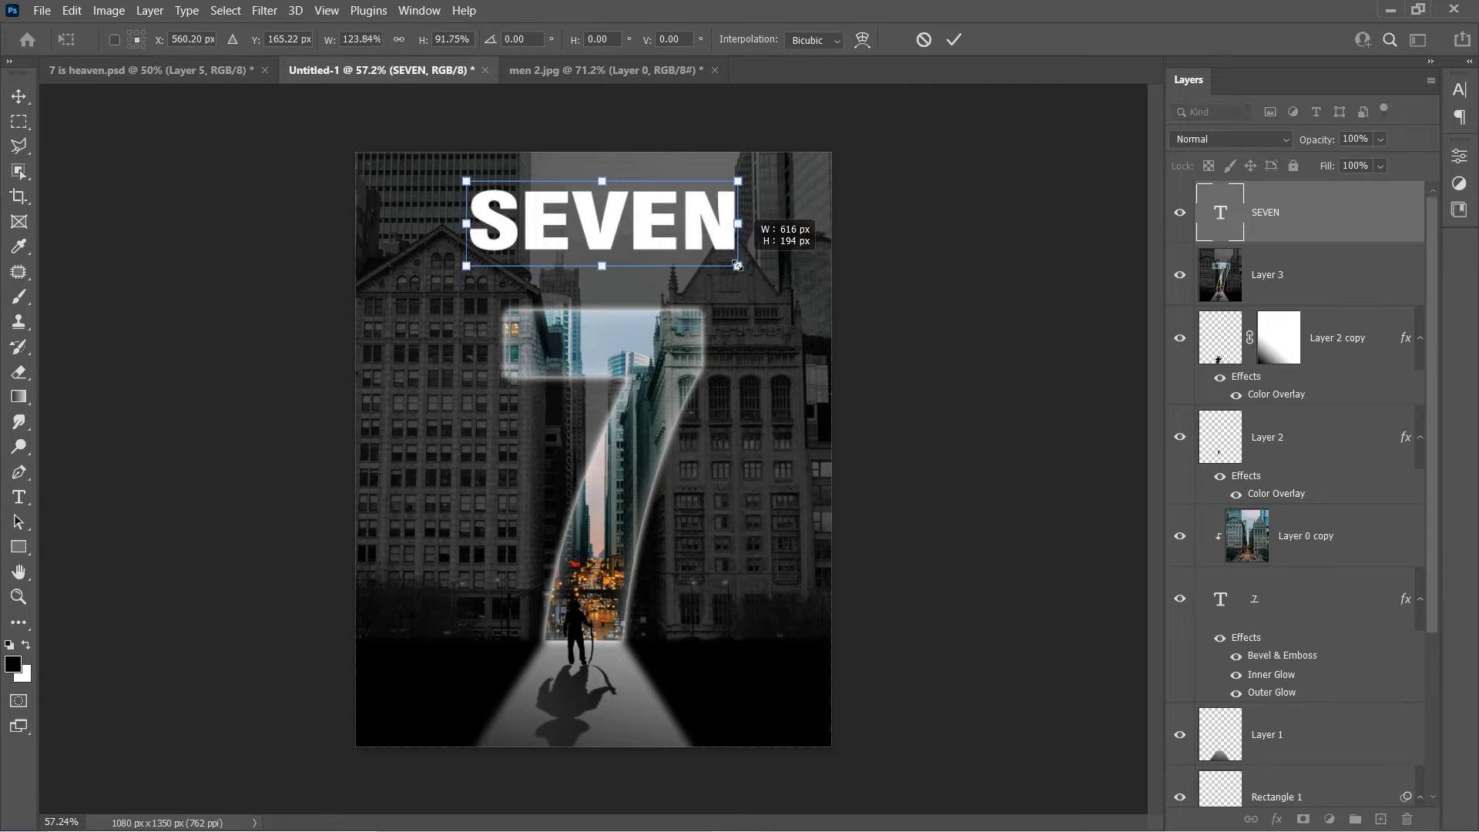
mouse_move(630, 226)
left_mouse_down()
mouse_move(649, 228)
mouse_move(618, 254)
left_mouse_up()
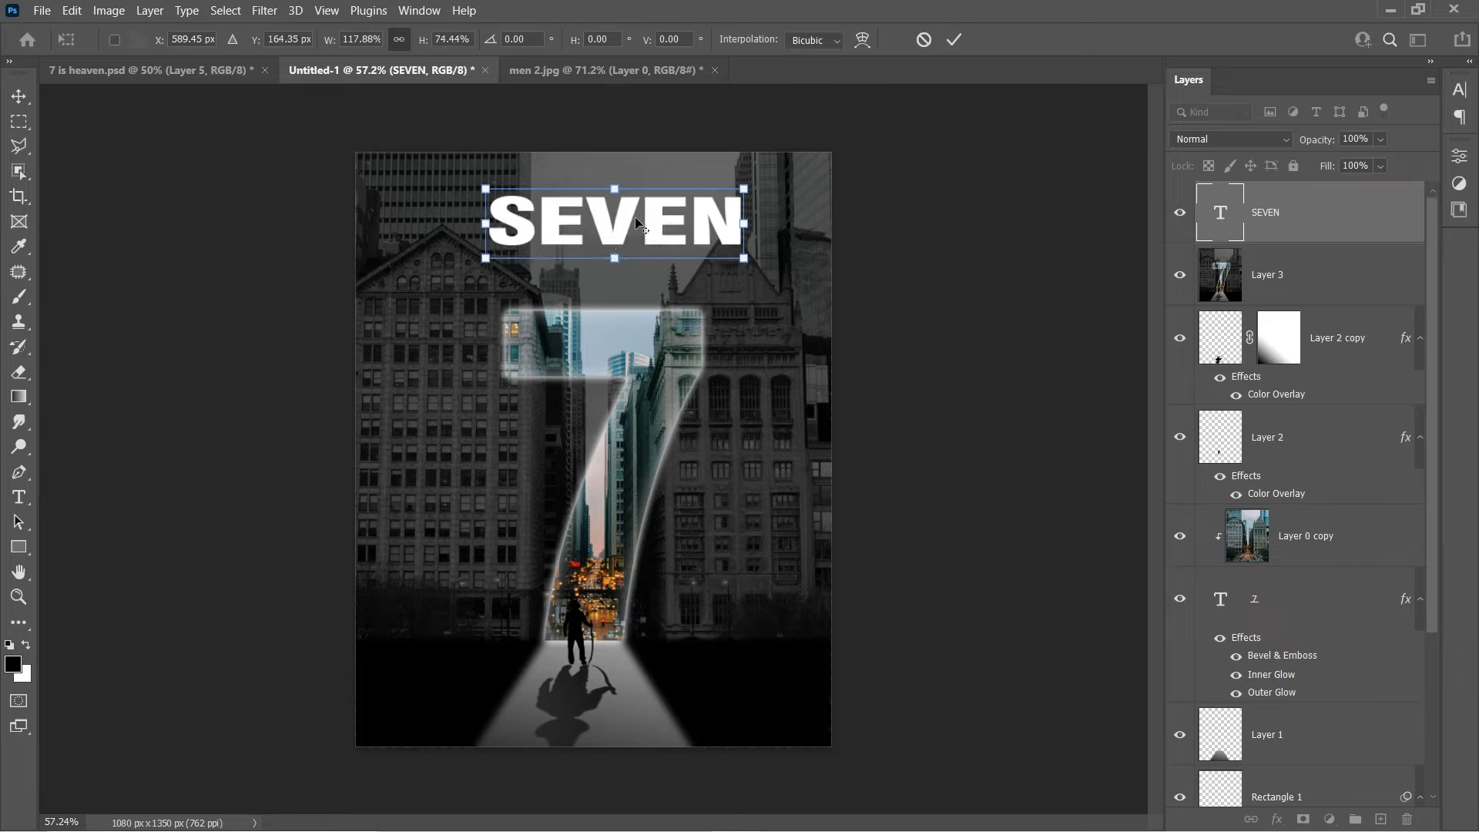
left_click(954, 40)
Duplicate the SEVEN title just below itself and retype the copy as 'IS HEAVEN'
key("v")
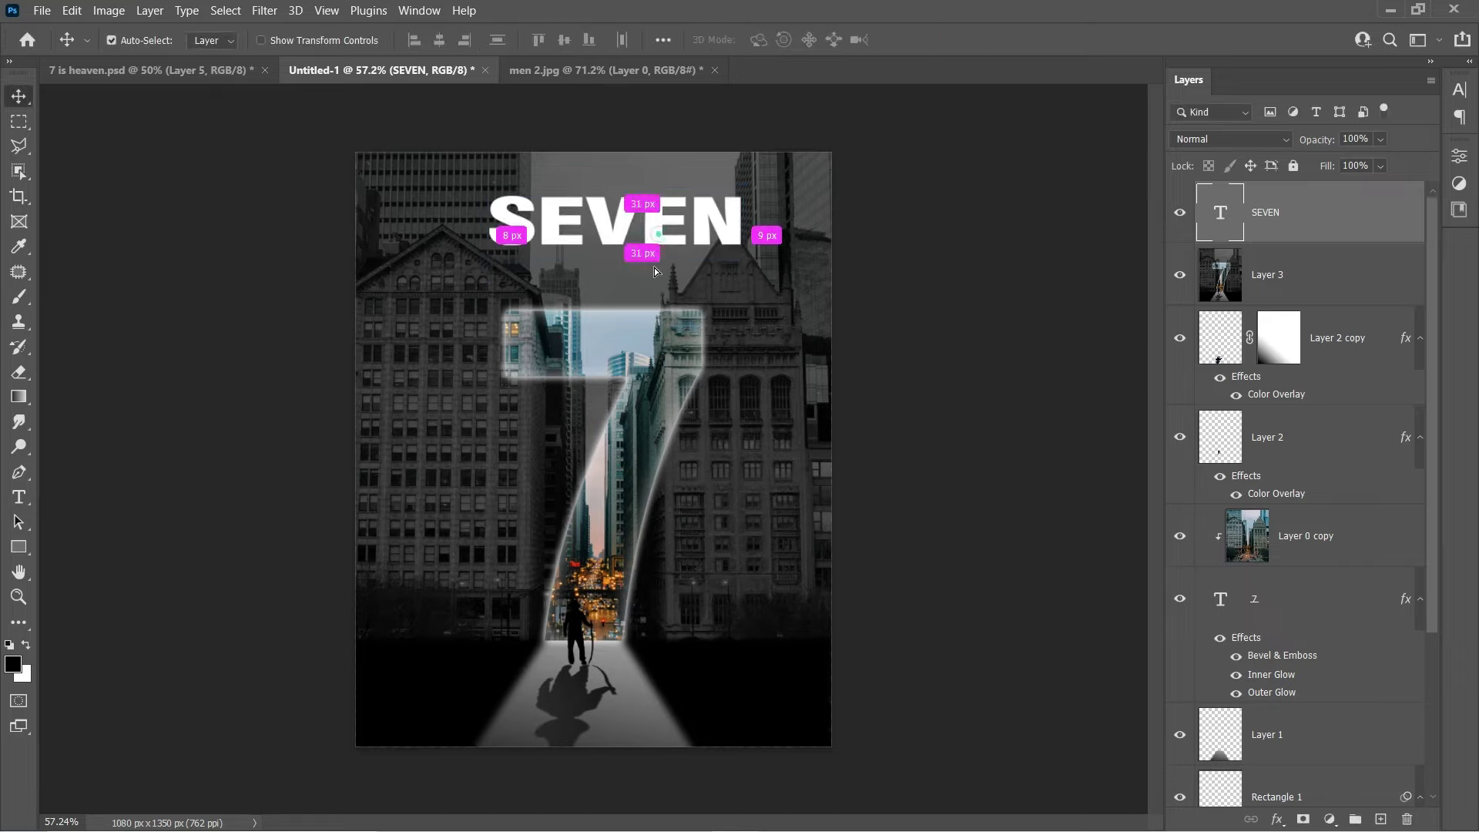
left_click_drag(656, 236, 654, 293)
double_click(656, 285)
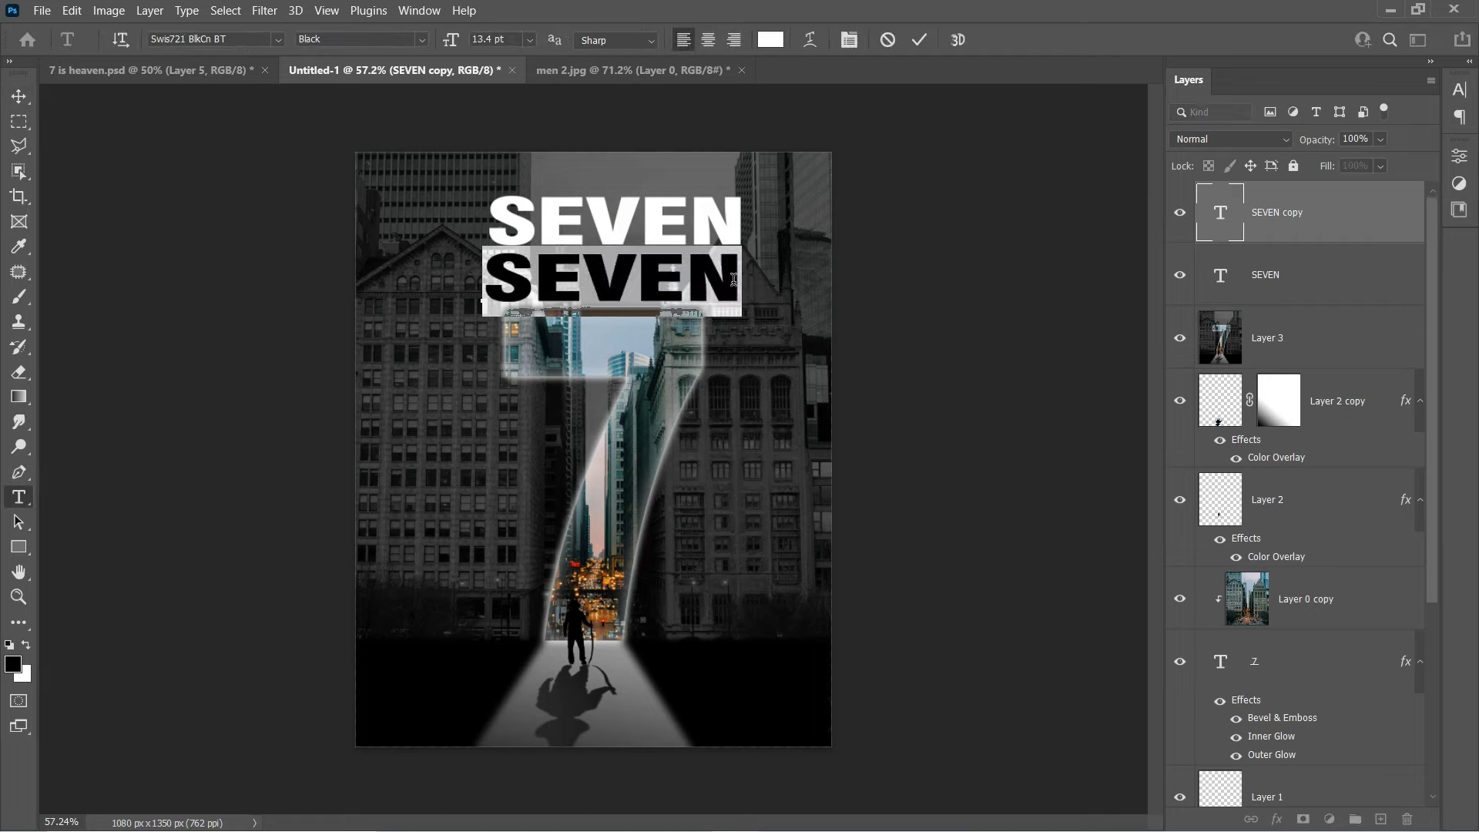
type("IS HEAV")
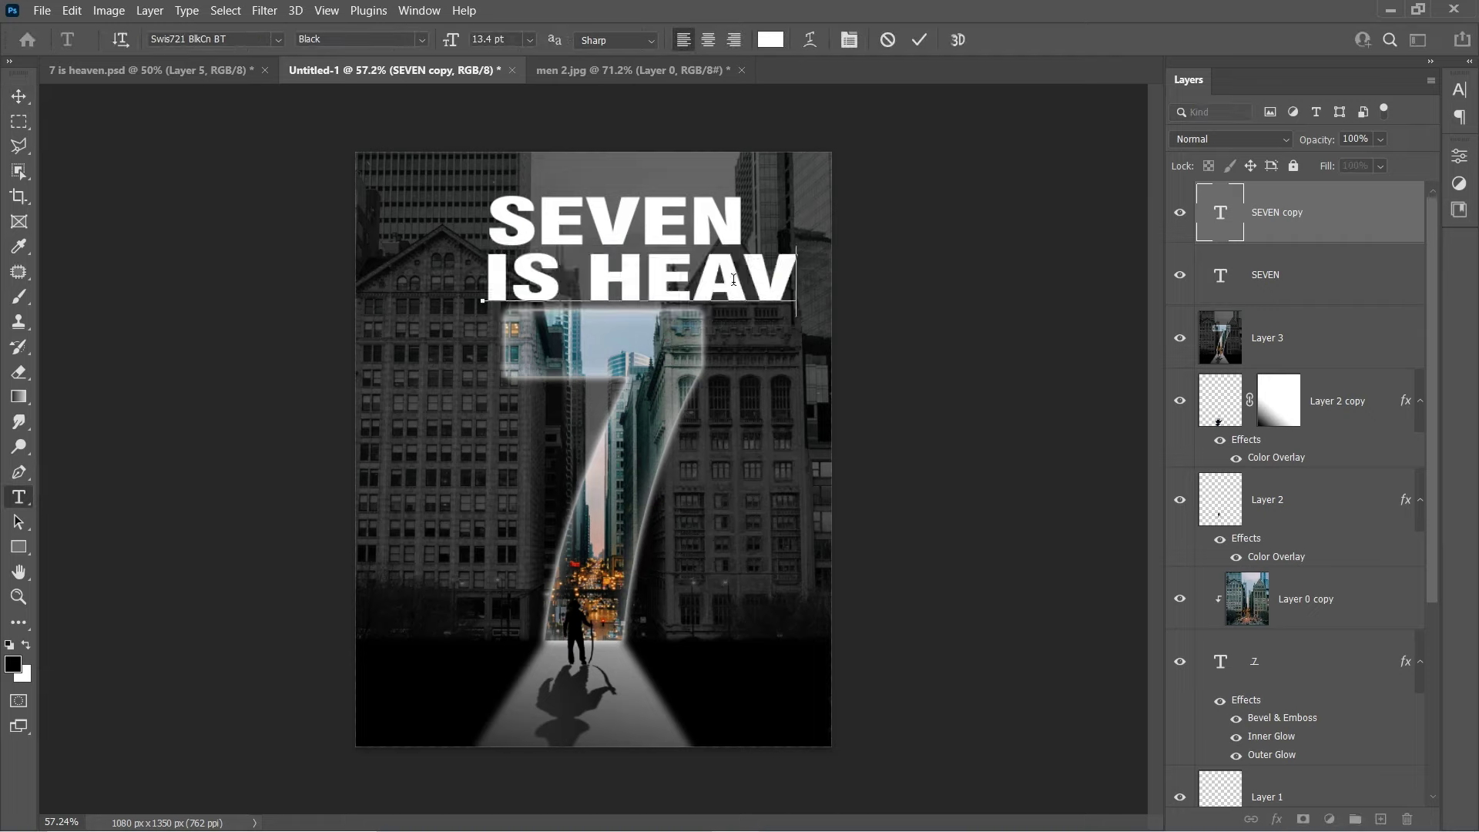
type("E")
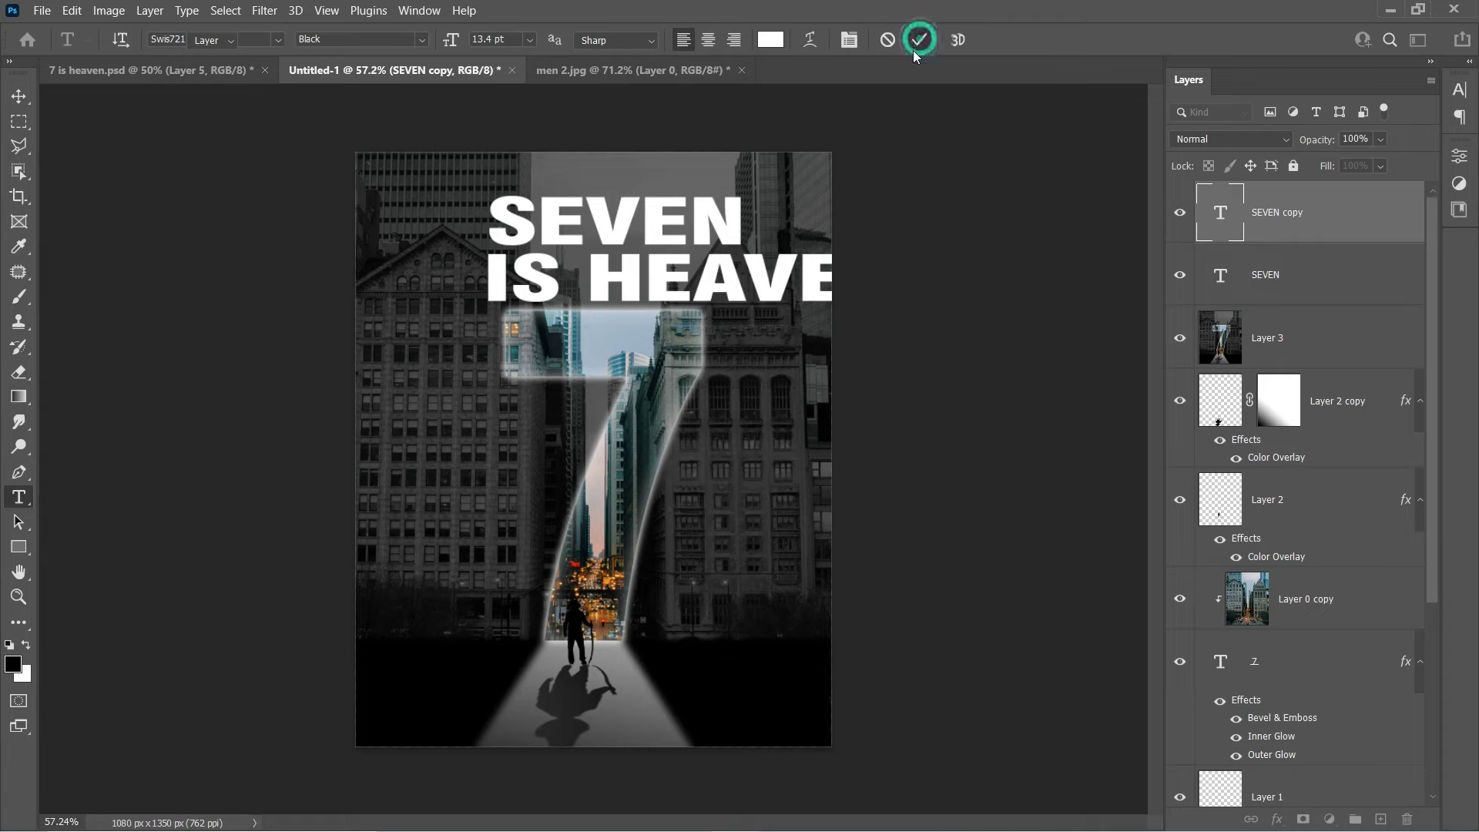
left_click(915, 51)
Scale the IS HEAVEN line to about 35%, centred beneath SEVEN
key("ctrl+t")
left_click_drag(901, 315, 650, 274)
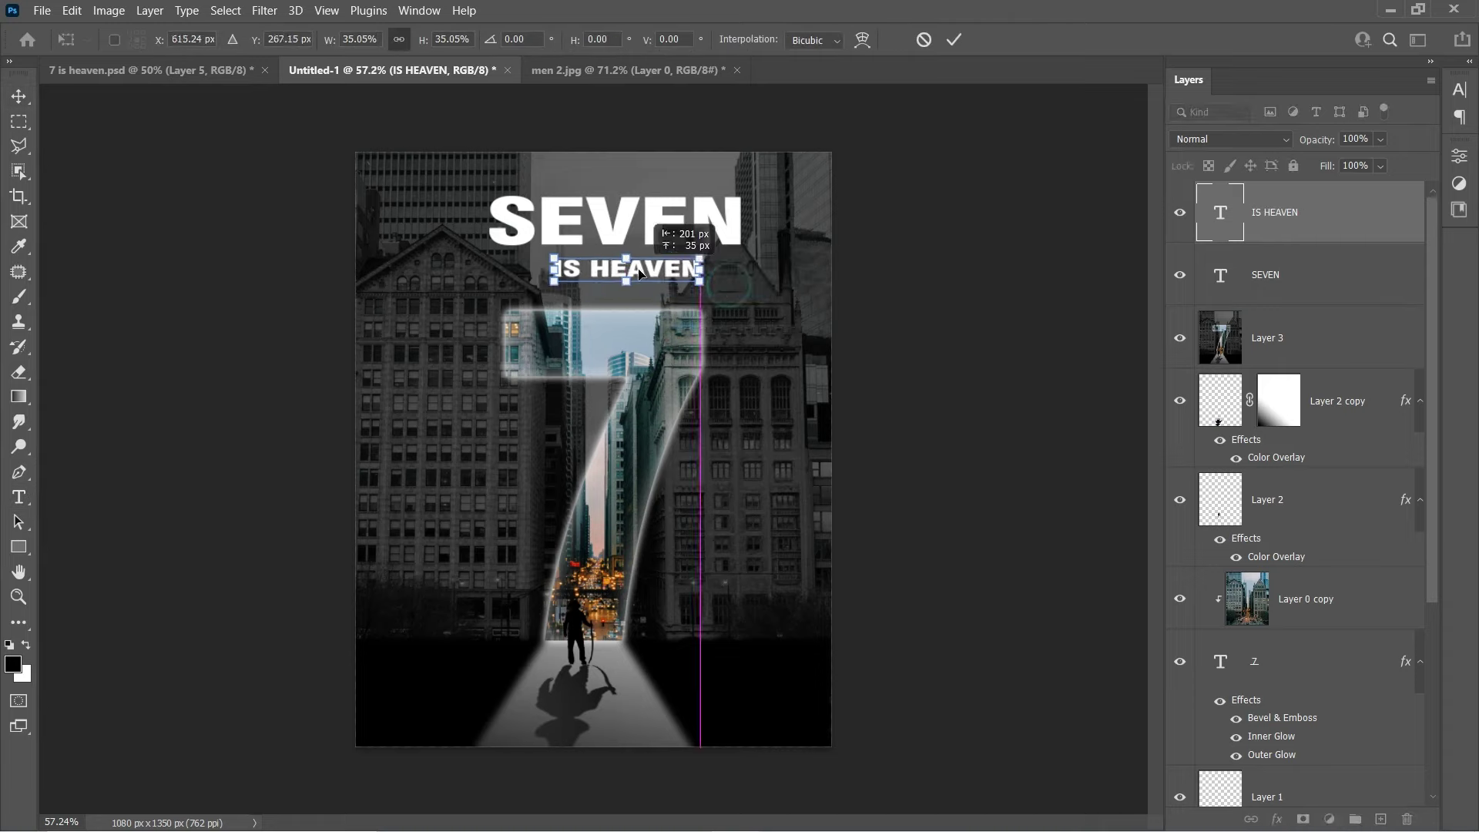
left_click(953, 39)
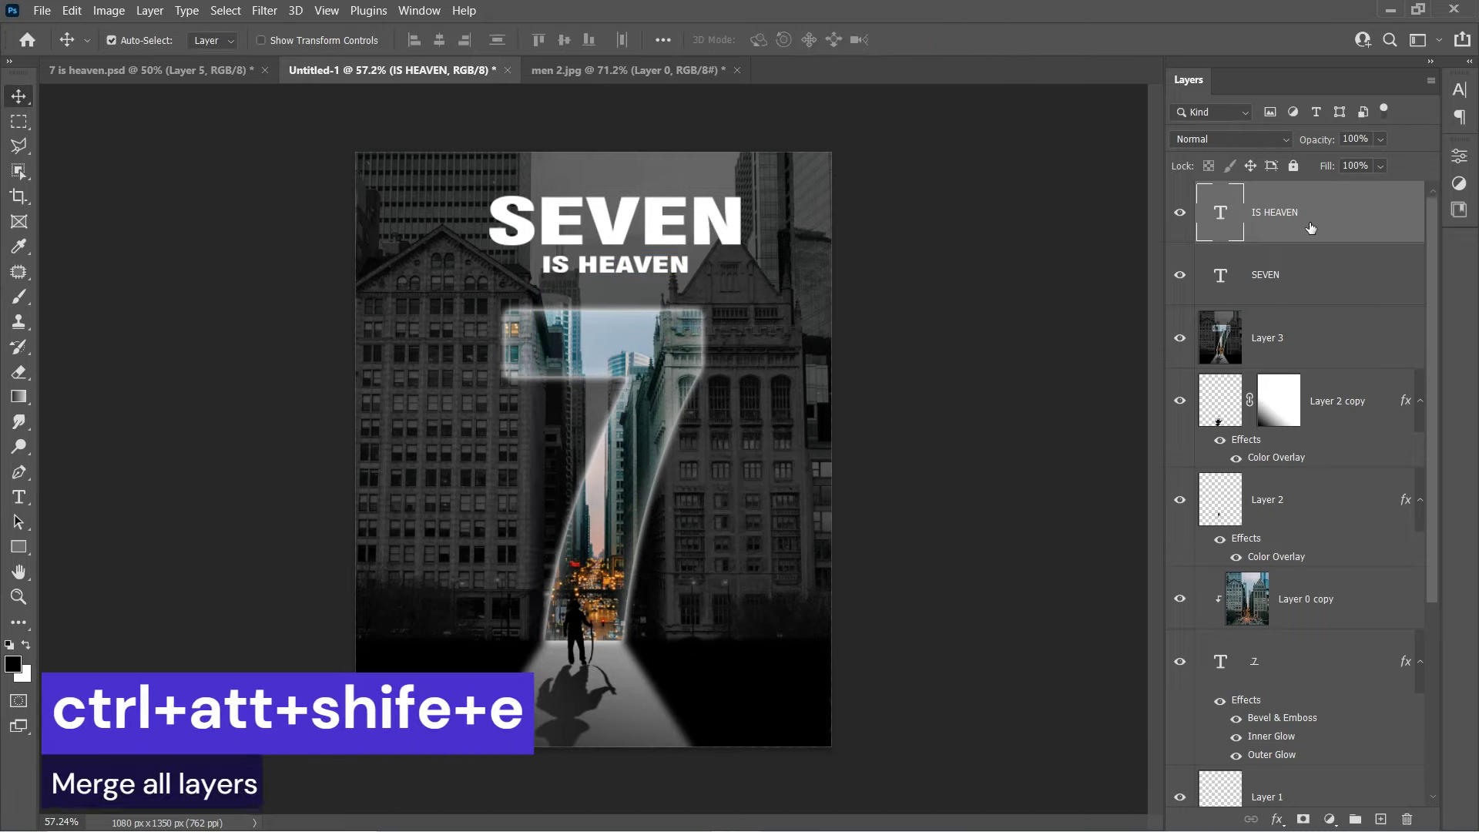
Stamp all visible layers and add a Color Lookup adjustment using Crisp_Winter.look
key("ctrl+alt+shift+e")
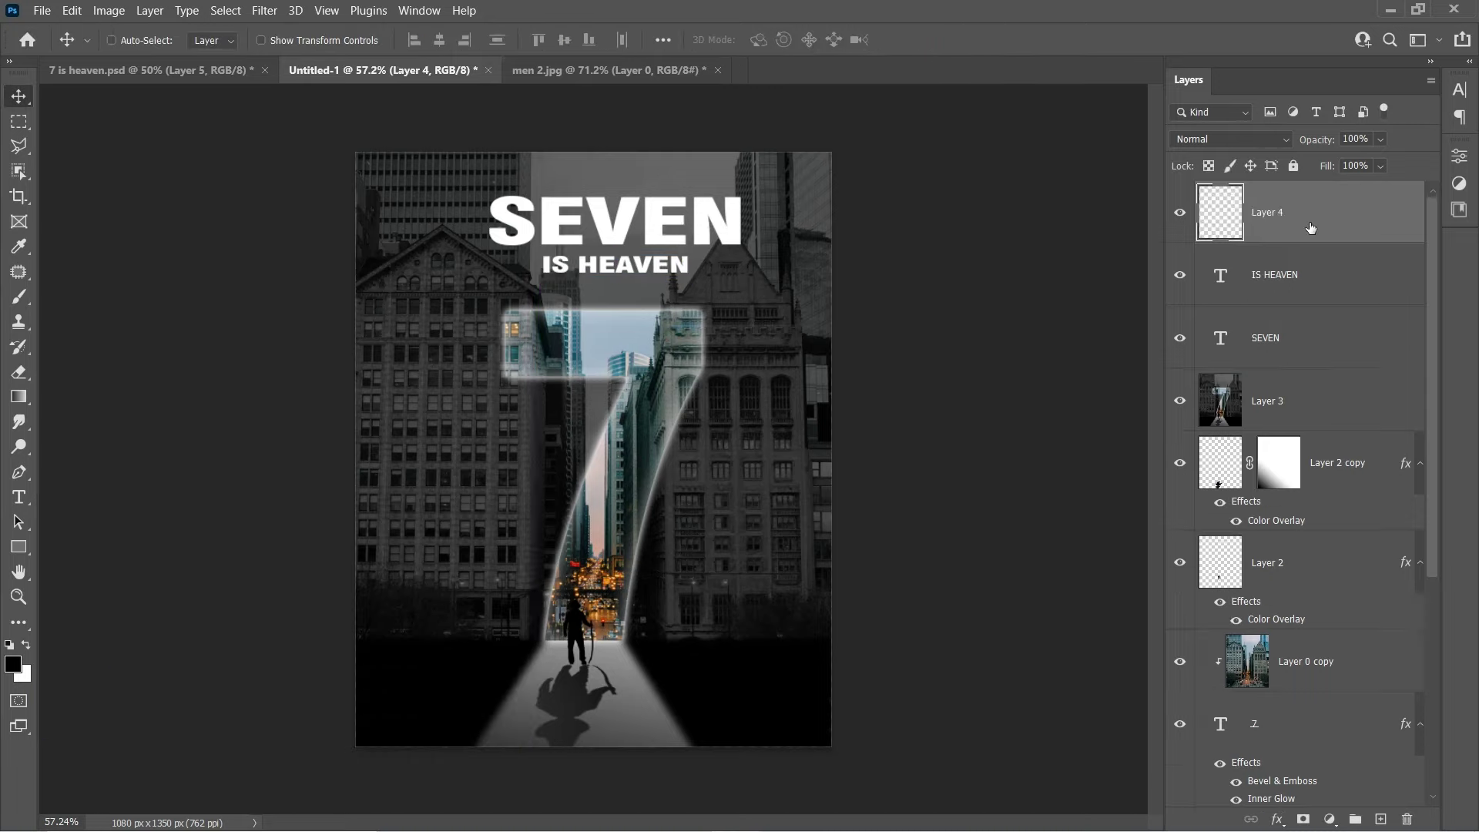
left_click(1329, 819)
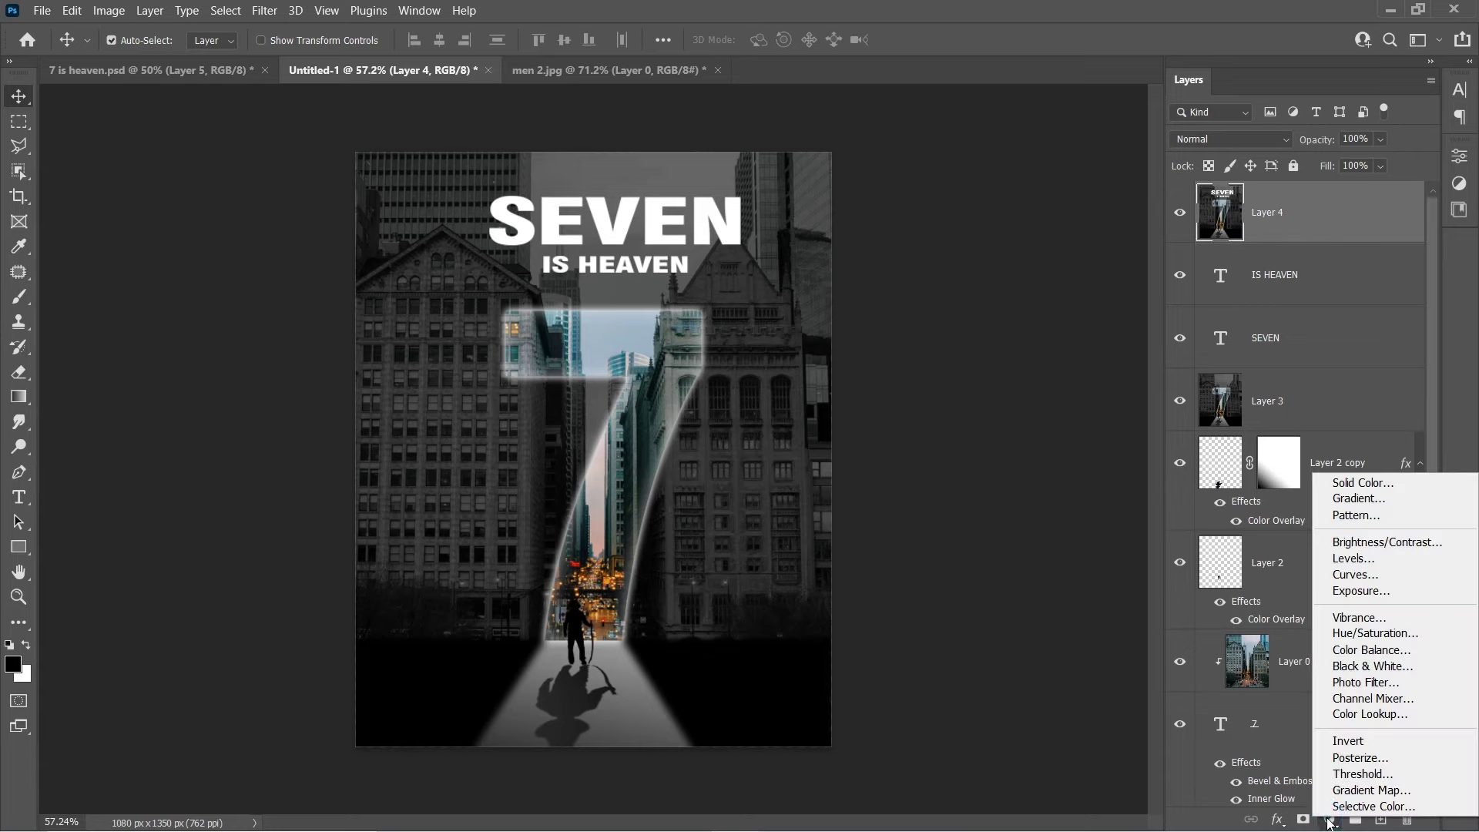
left_click(1302, 720)
left_click(1371, 206)
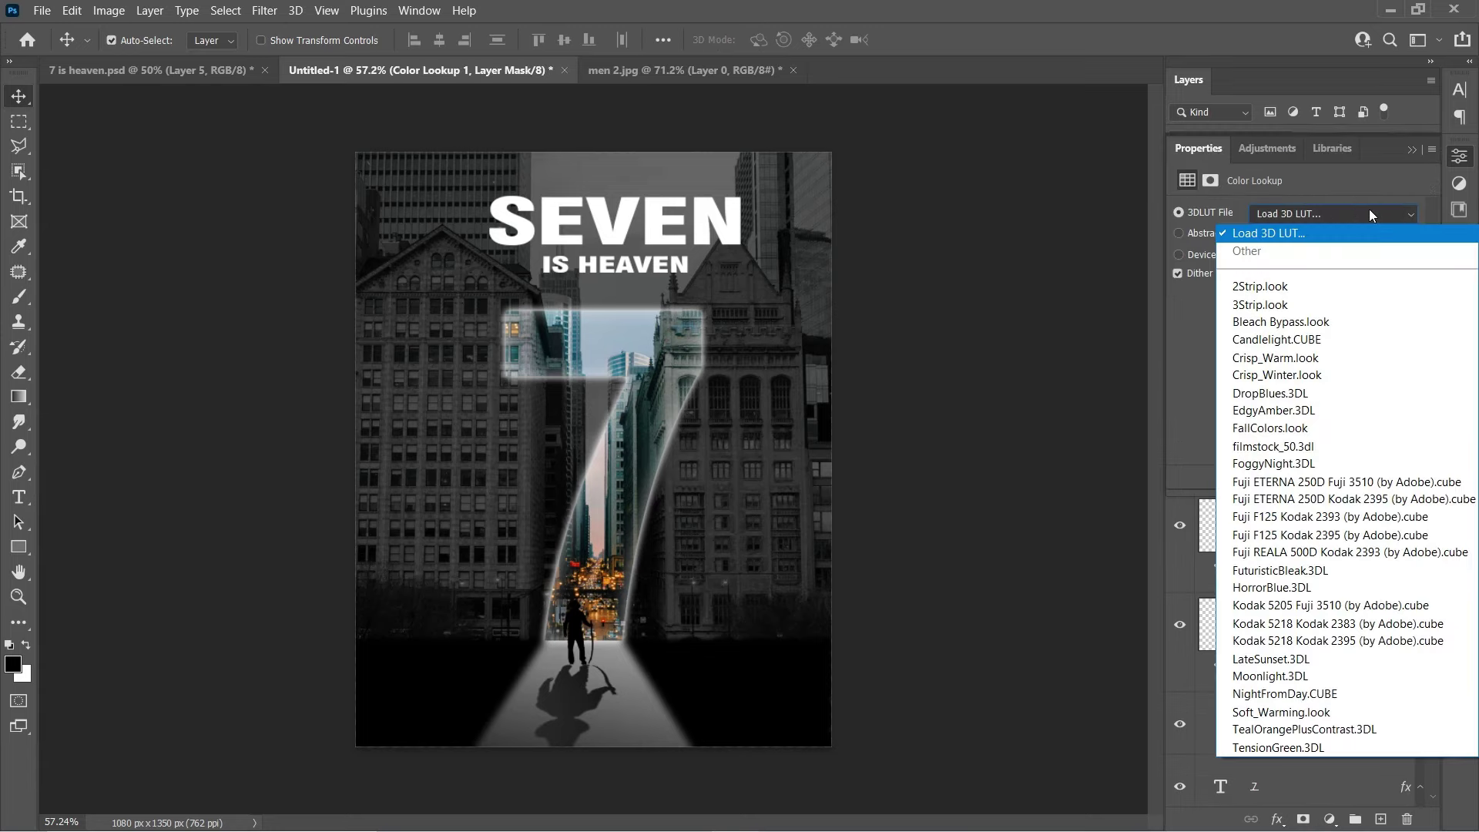
left_click(1292, 375)
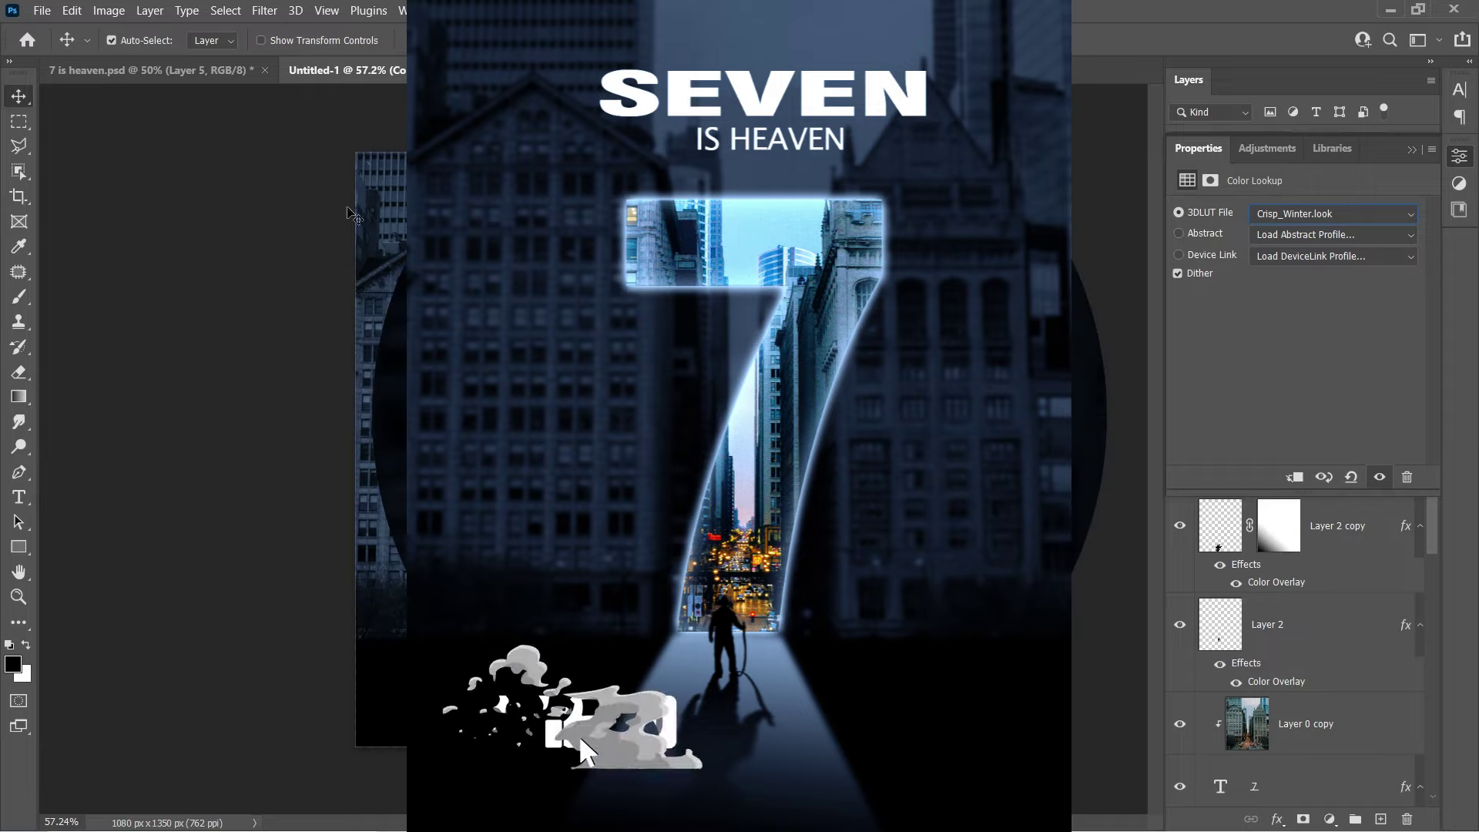